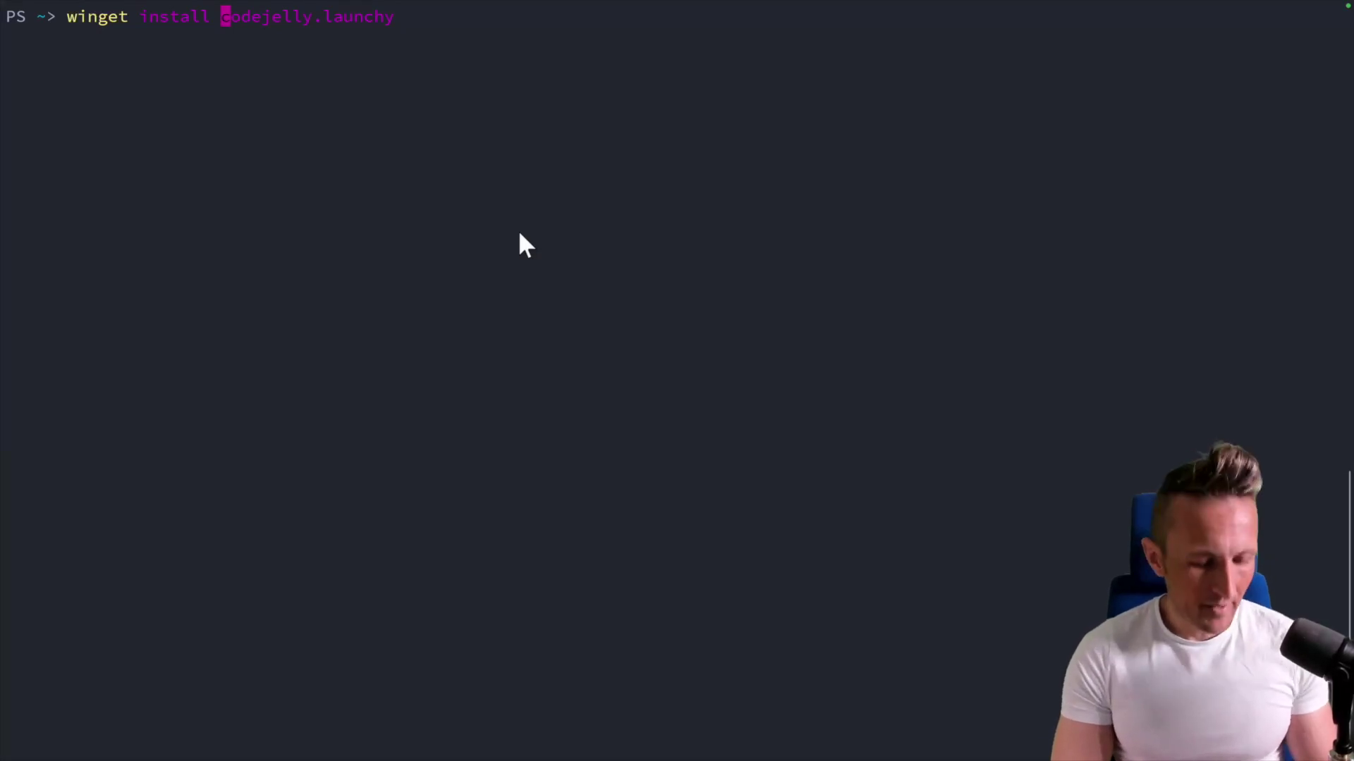
- Run the winget install of Launchy 2.5.0 in Windows Terminal until it reports success
{"action": "key", "text": "super"}
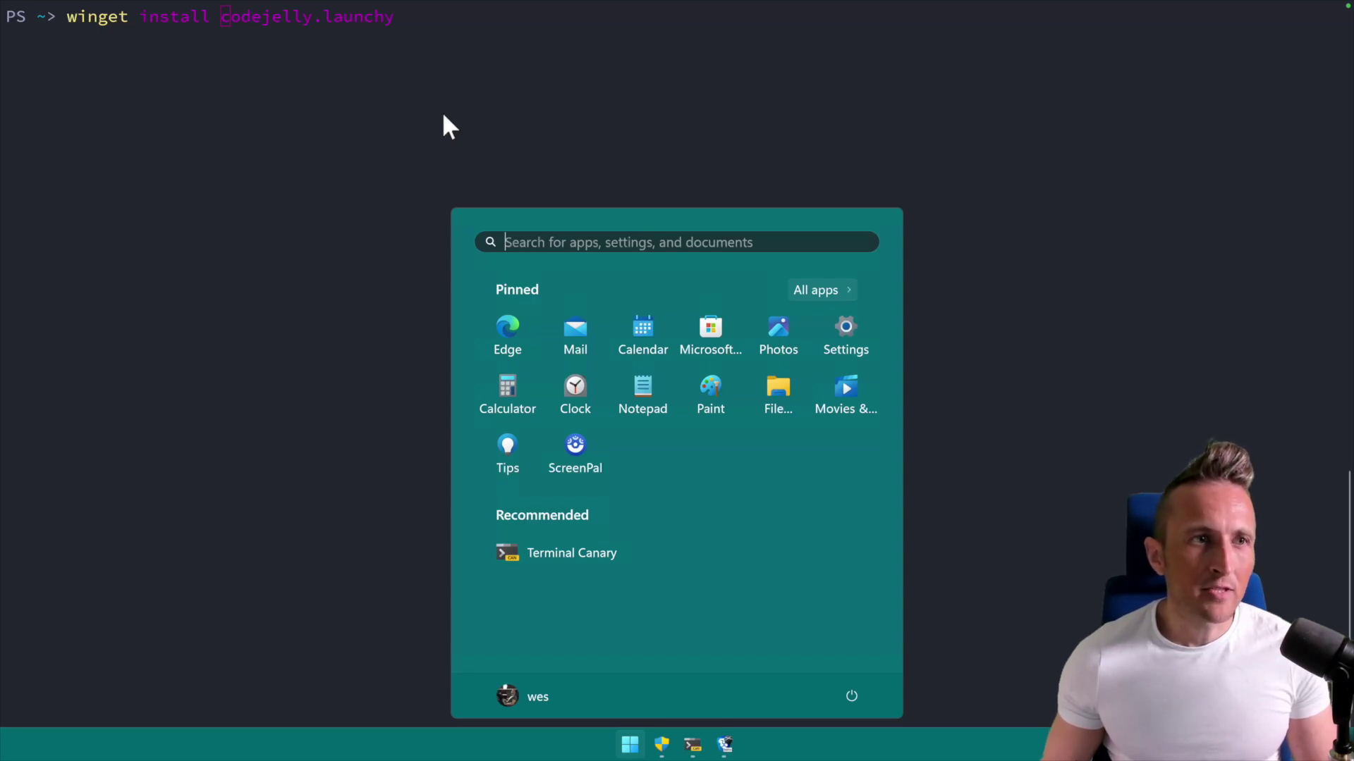
{"action": "key", "text": "Escape"}
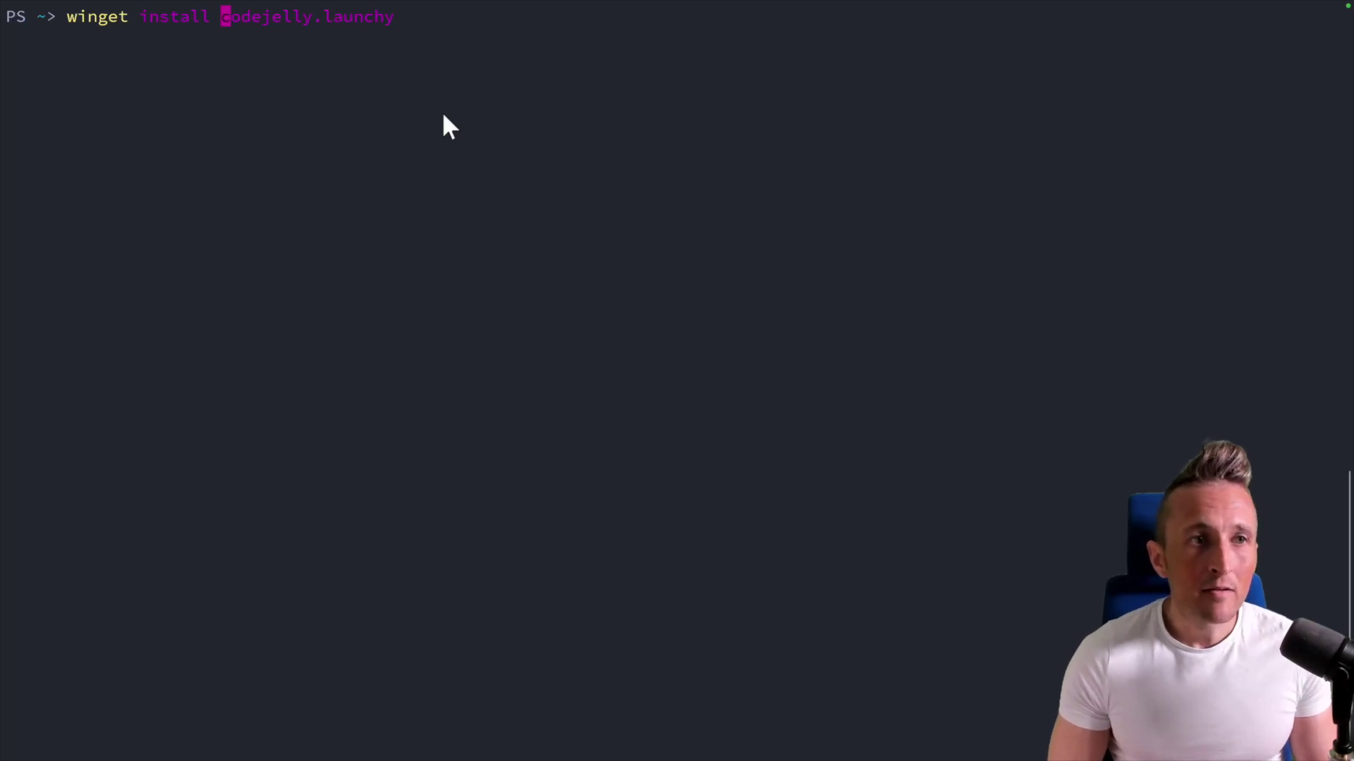
{"action": "key", "text": "Return"}
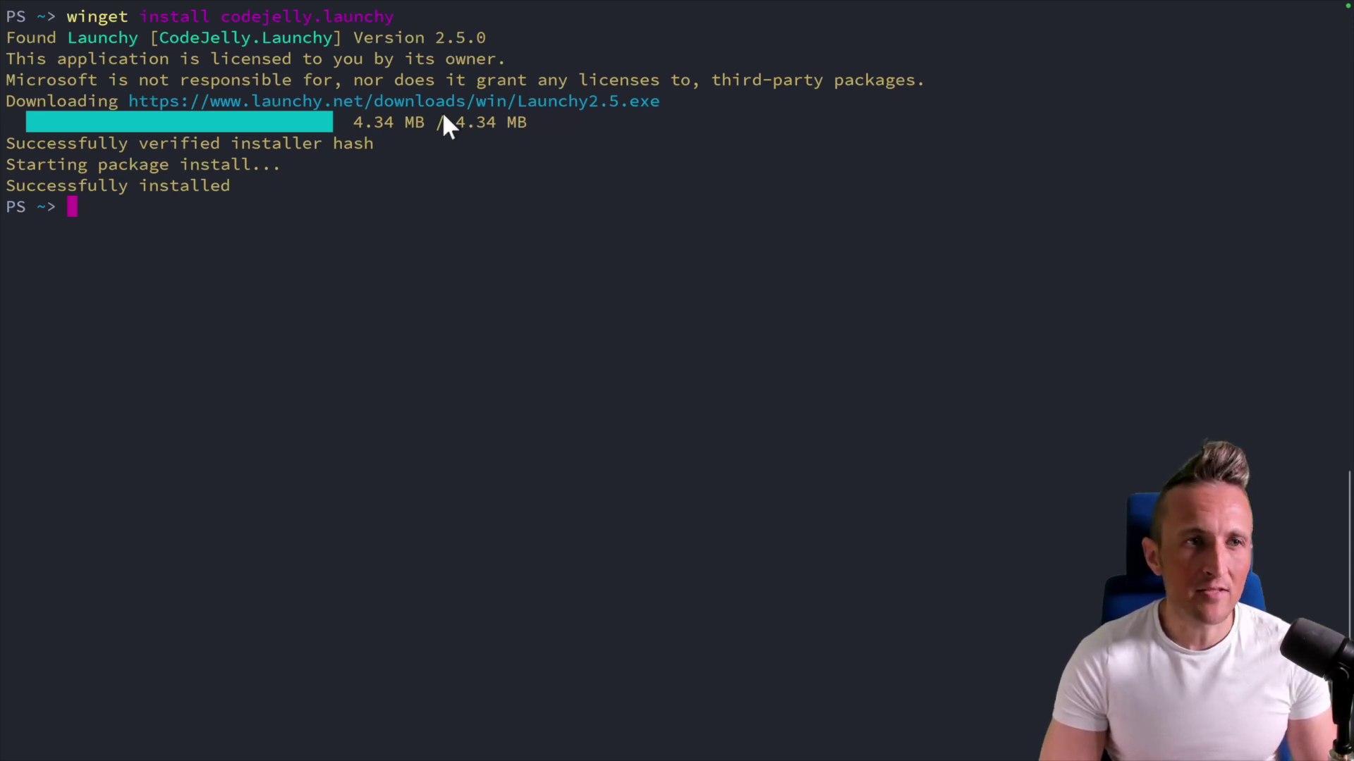
- Launch Launchy from Start search and close its options window
{"action": "key", "text": "super"}
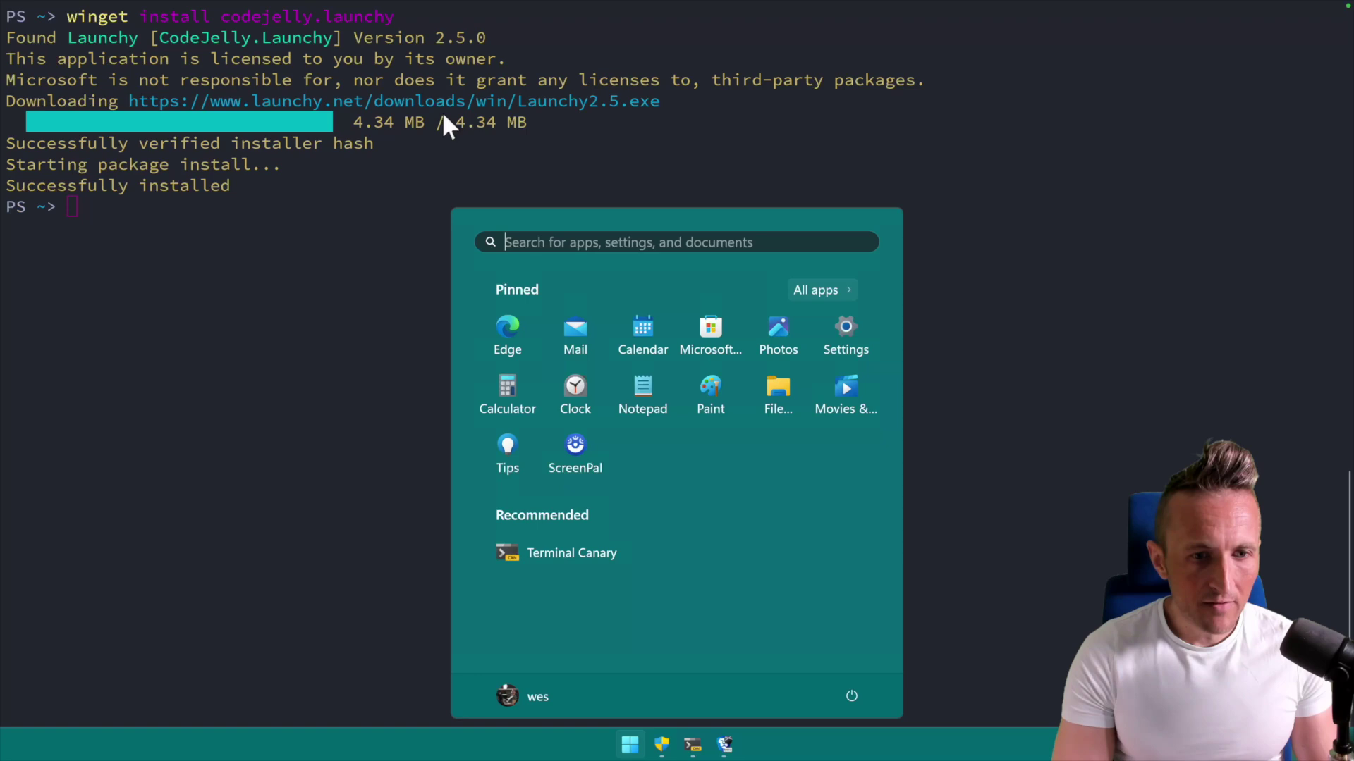
{"action": "type", "text": "launchy"}
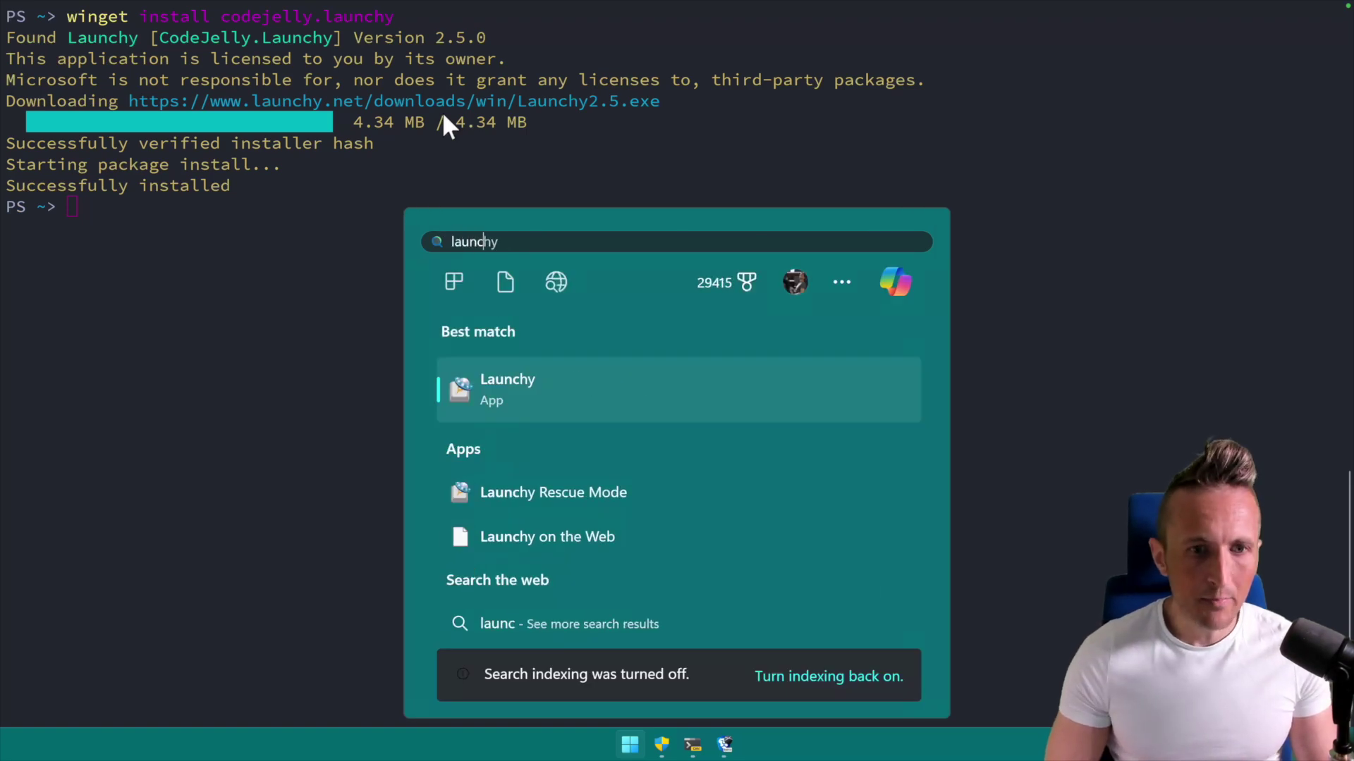
{"action": "key", "text": "Return"}
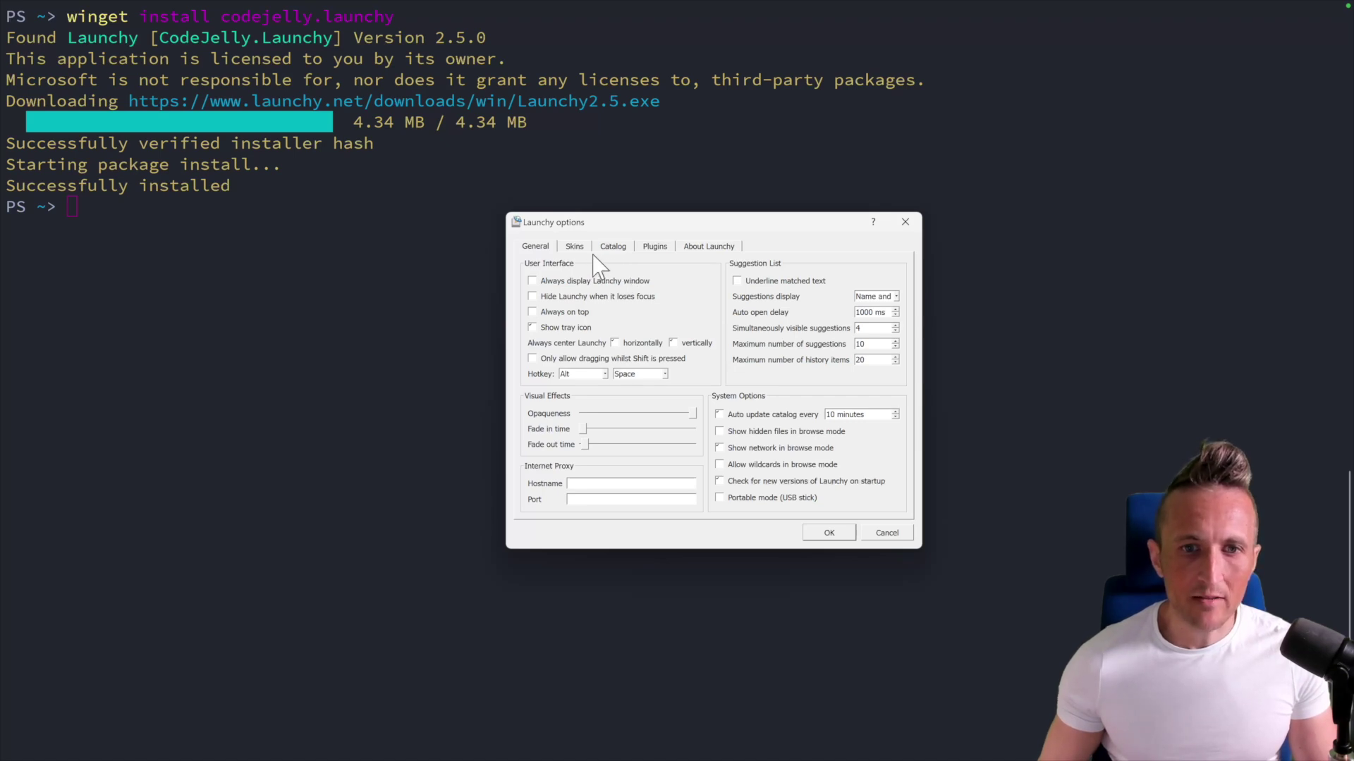
{"action": "left_click", "coordinate": [902, 222]}
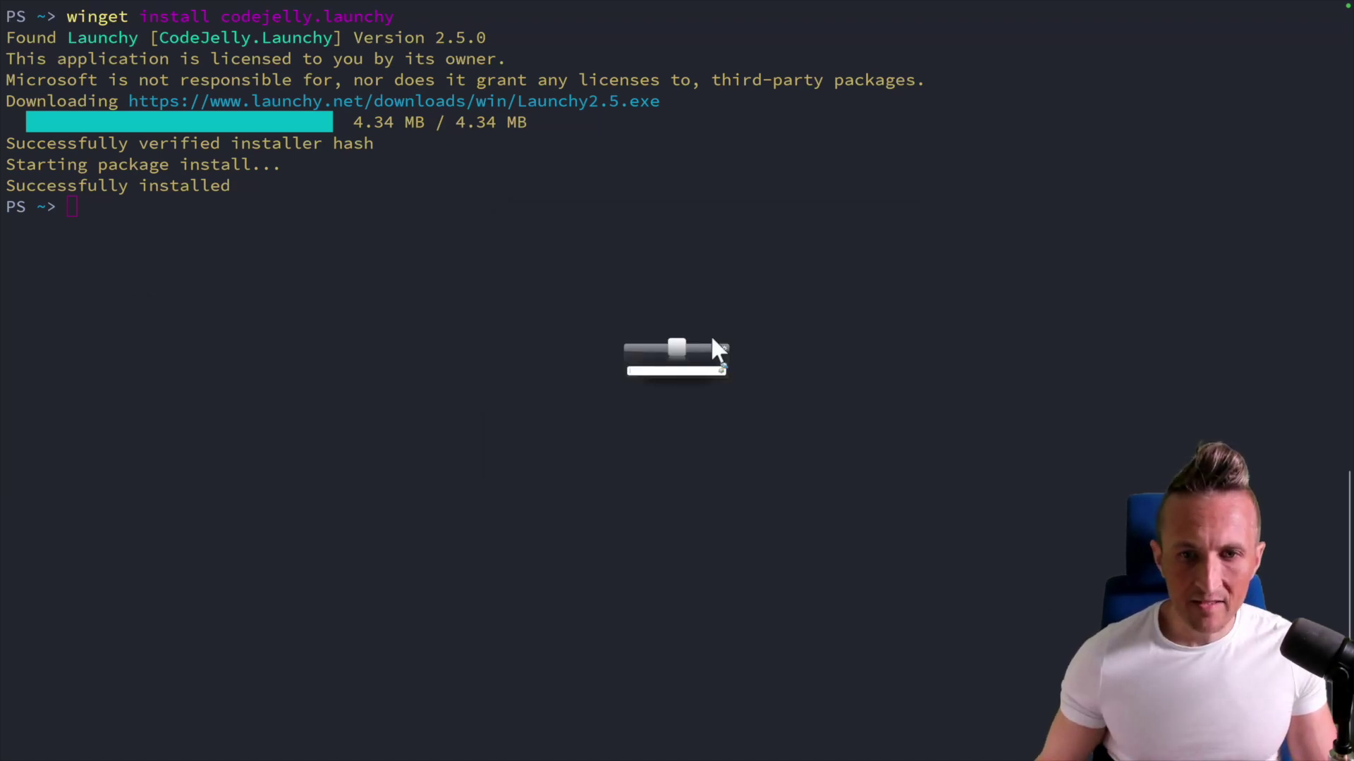
{"action": "key", "text": "super"}
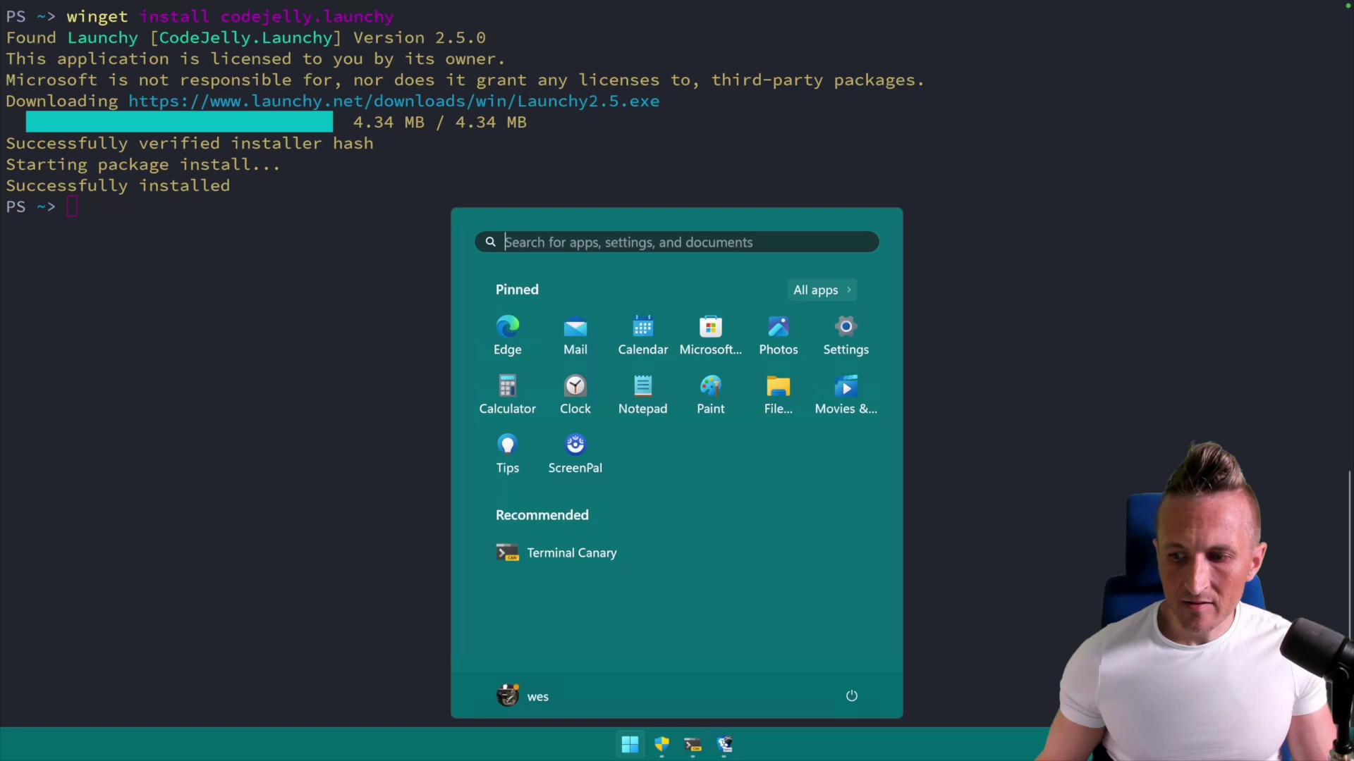
{"action": "key", "text": "Escape"}
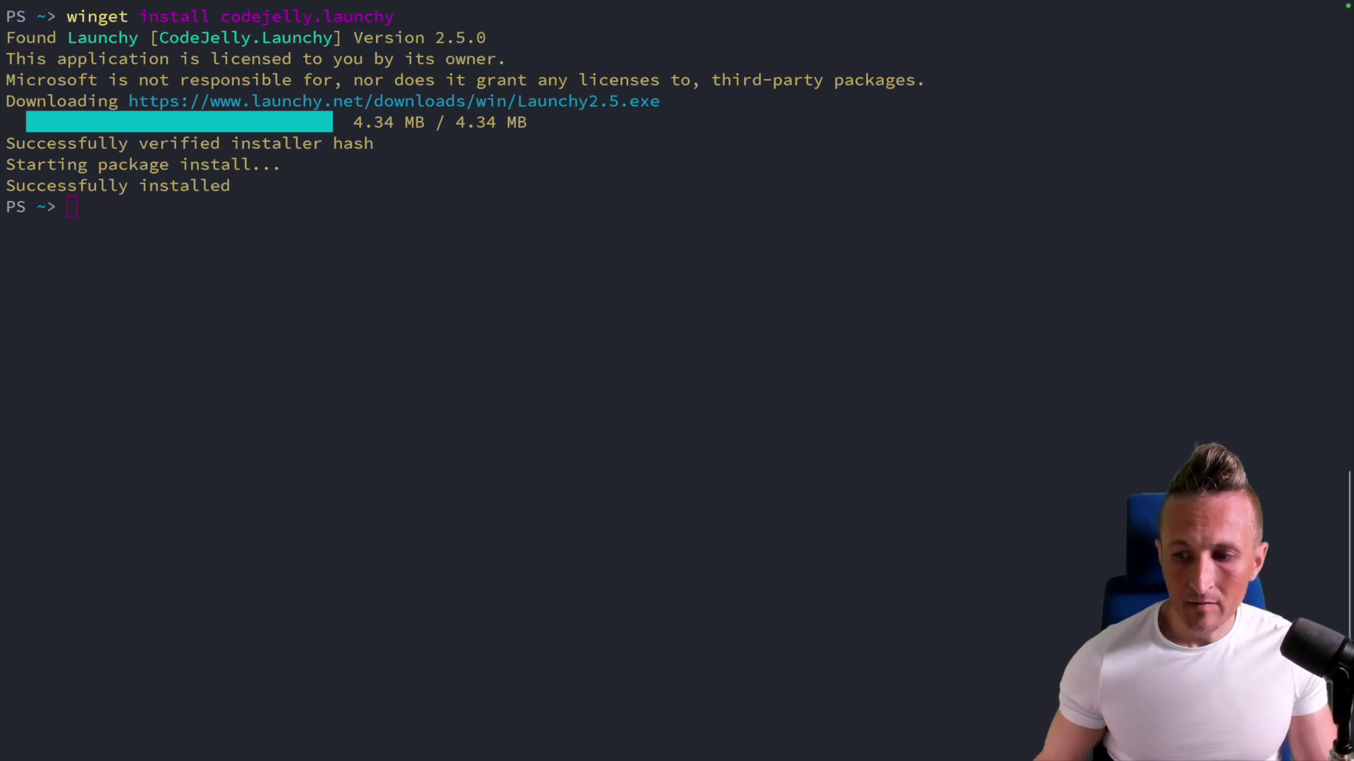
- Find Launchy in Start search and reveal its shortcut folder in File Explorer
{"action": "key", "text": "super"}
{"action": "type", "text": "launc"}
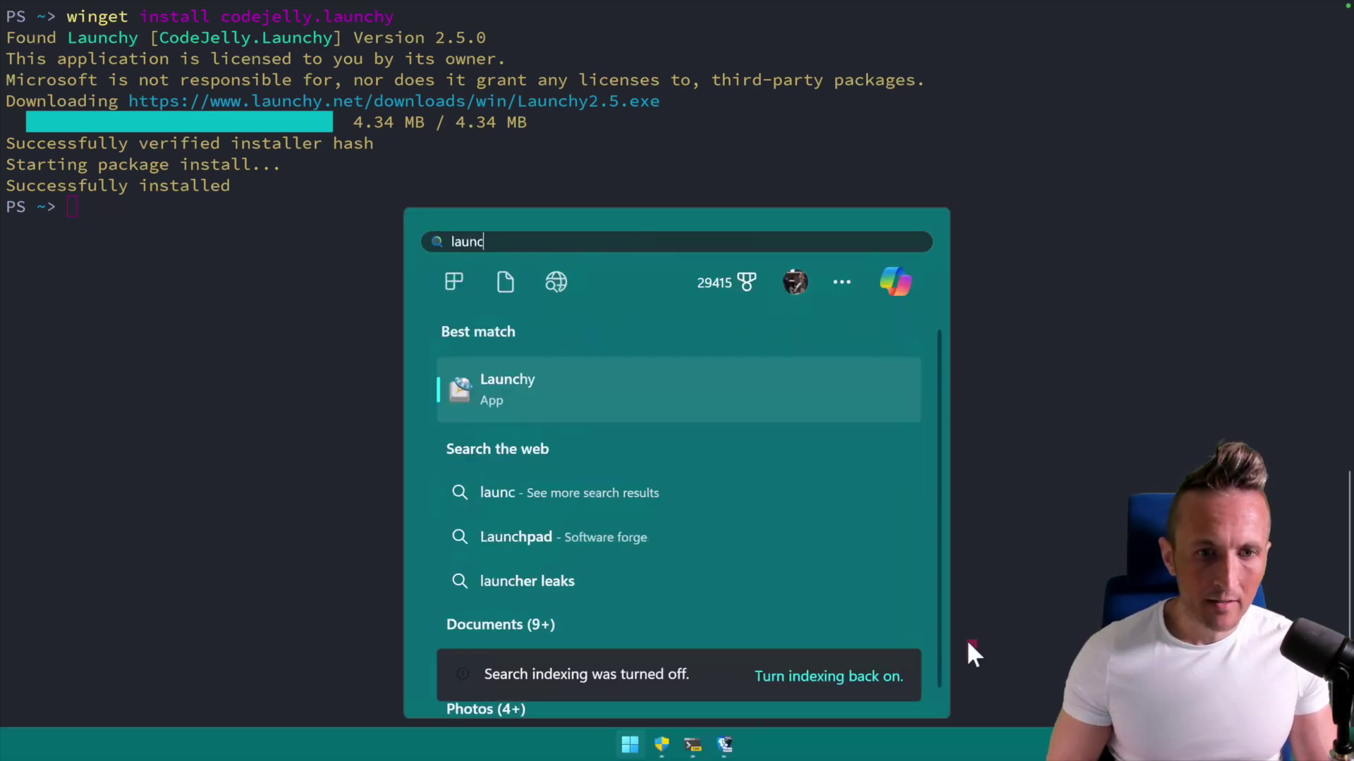
{"action": "key", "text": "shift+F10"}
{"action": "key", "text": "Down"}
{"action": "key", "text": "Down"}
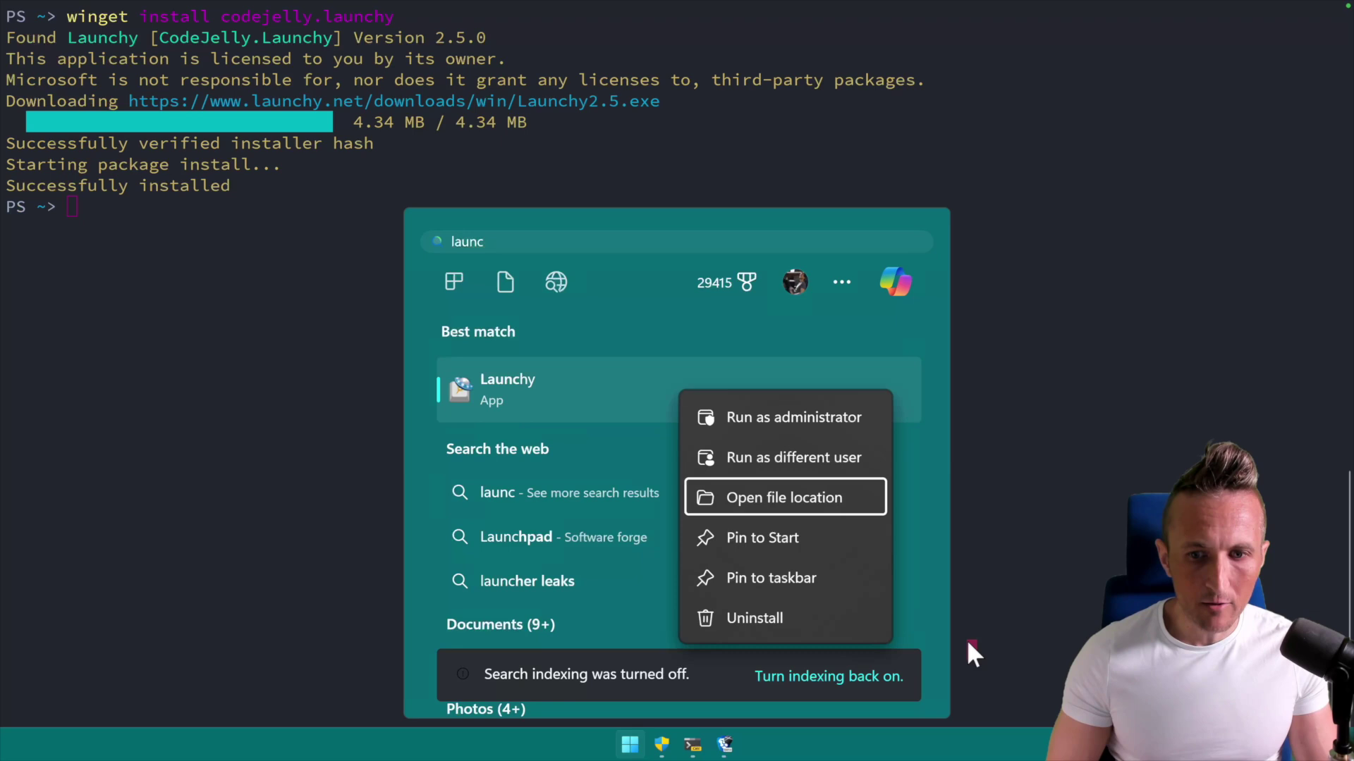
{"action": "key", "text": "Return"}
- Make the Launchy shortcut override high DPI scaling with System scaling, then start Launchy
{"action": "right_click", "coordinate": [187, 166]}
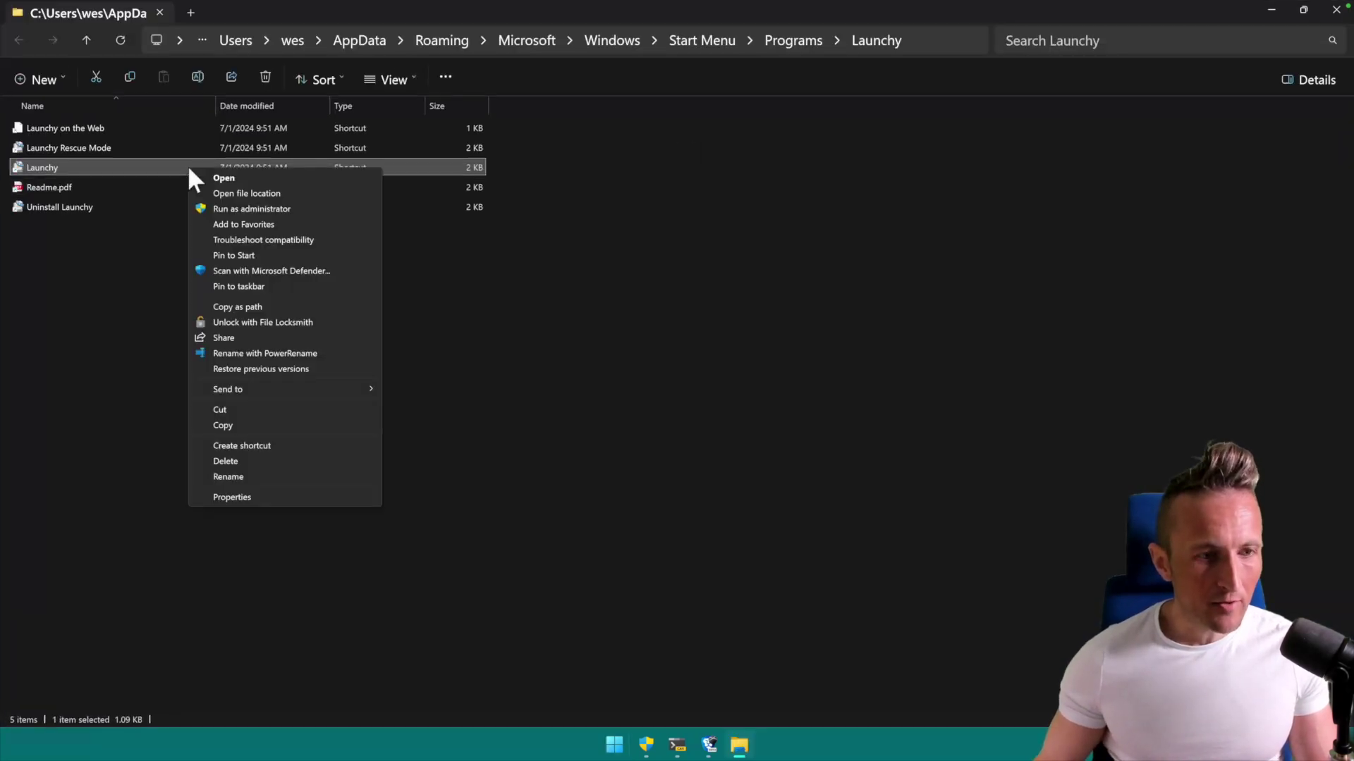
{"action": "key", "text": "r"}
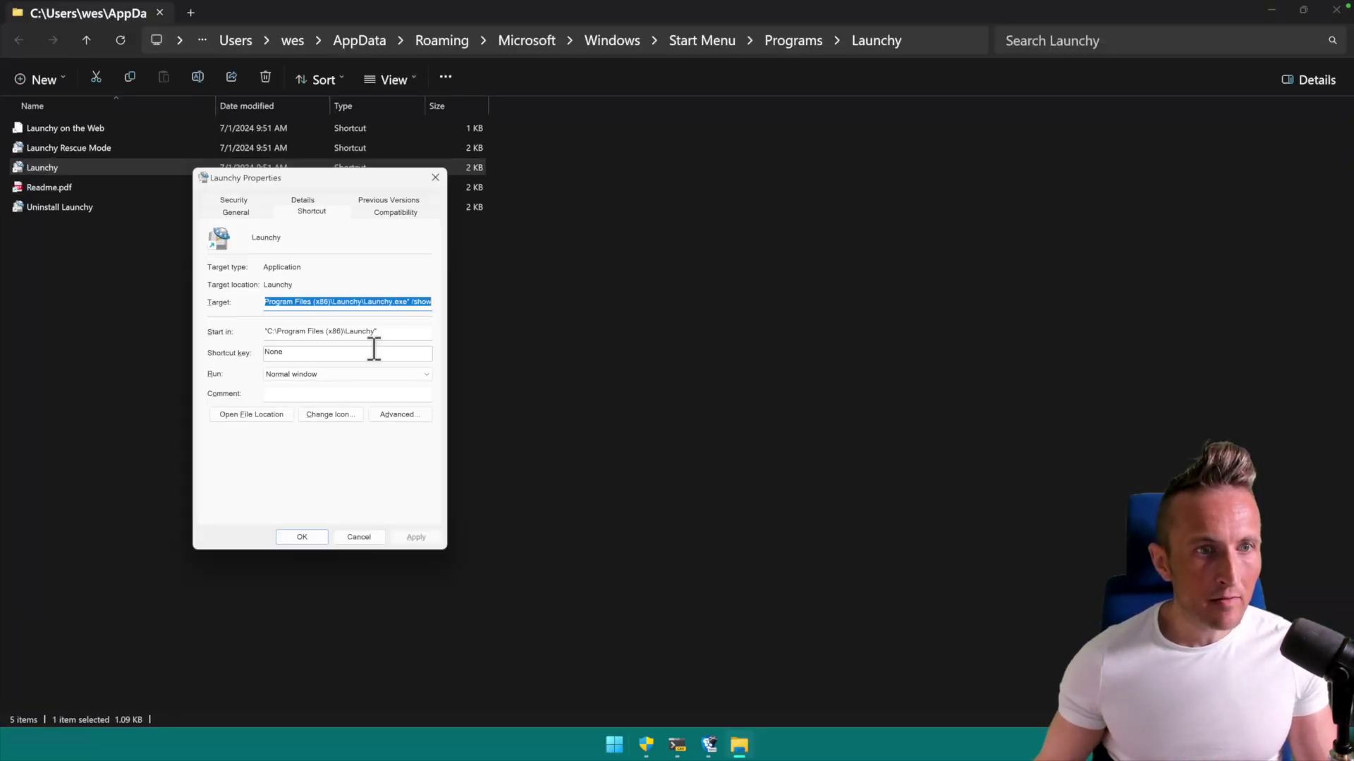
{"action": "left_click", "coordinate": [375, 210]}
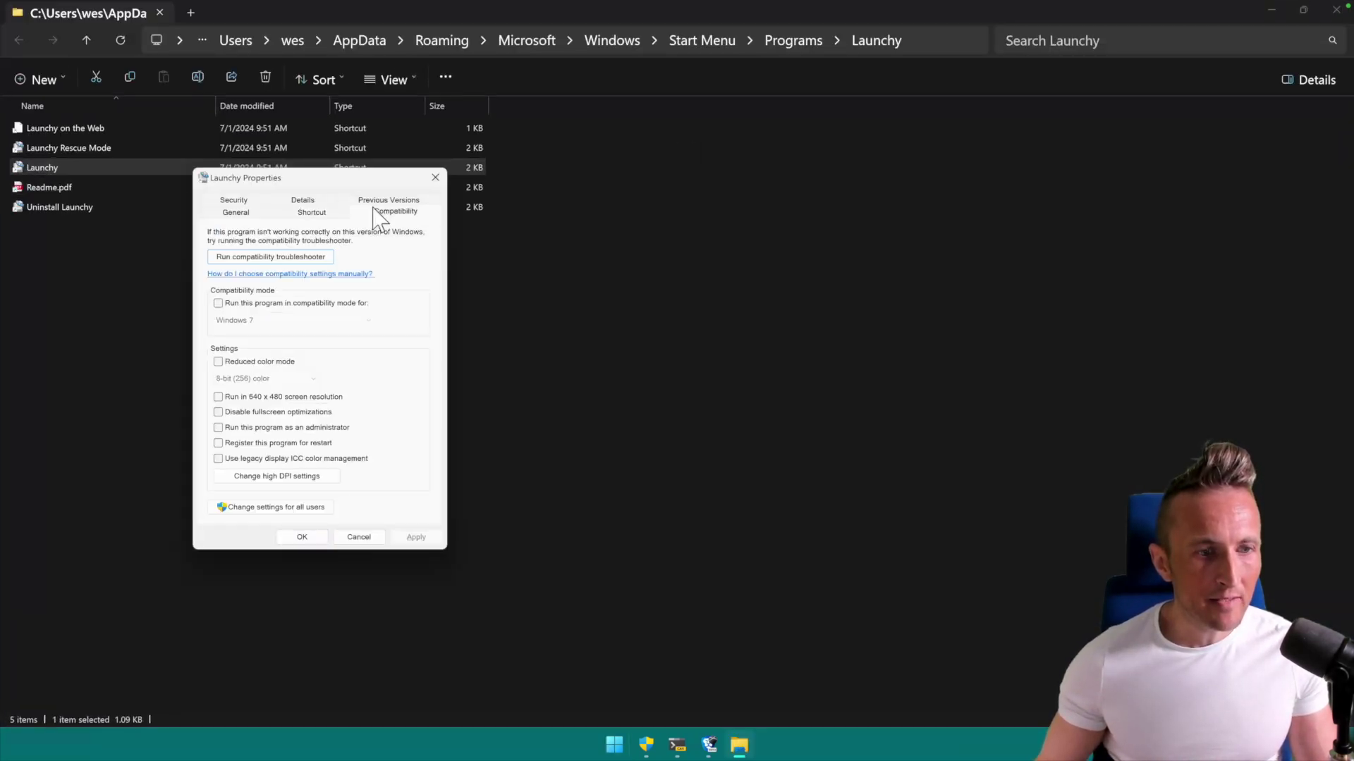
{"action": "left_click", "coordinate": [263, 482]}
{"action": "left_click", "coordinate": [303, 442]}
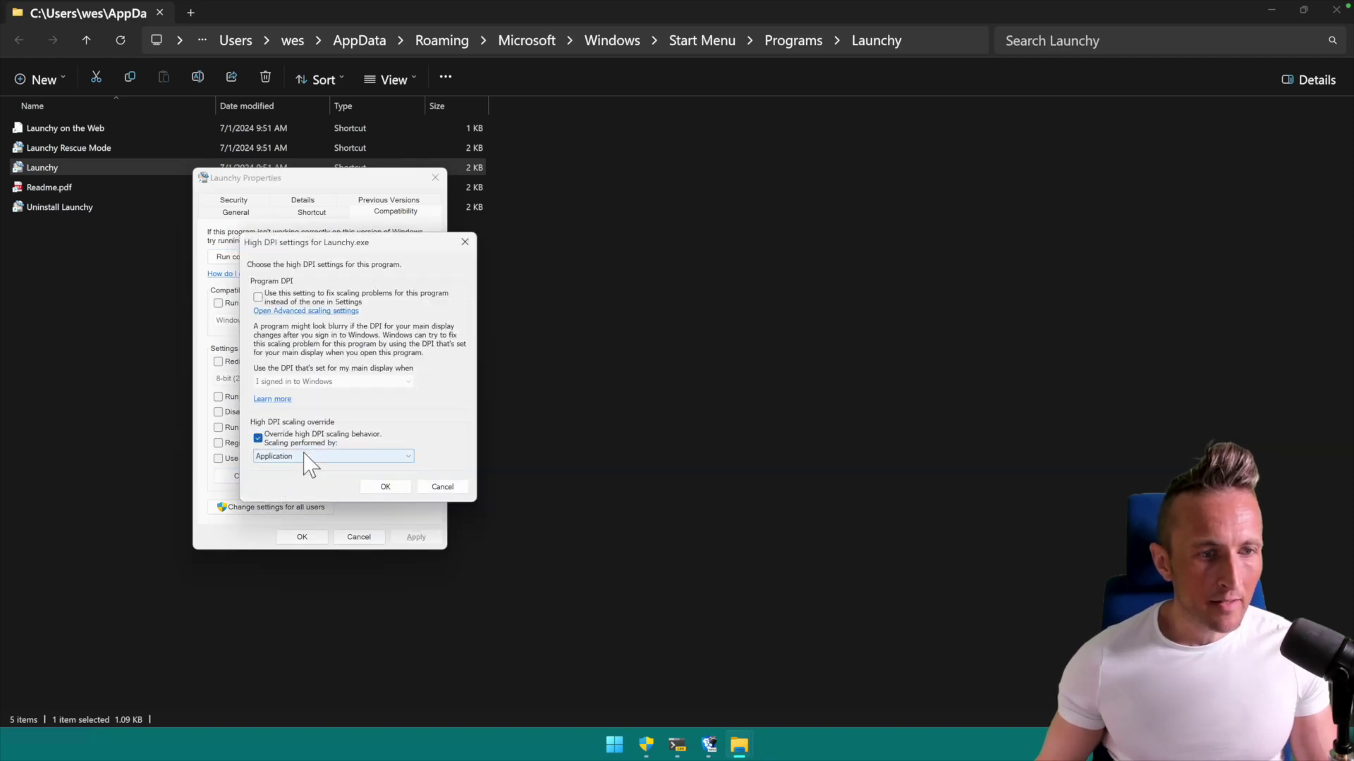
{"action": "left_click", "coordinate": [306, 456]}
{"action": "left_click", "coordinate": [314, 478]}
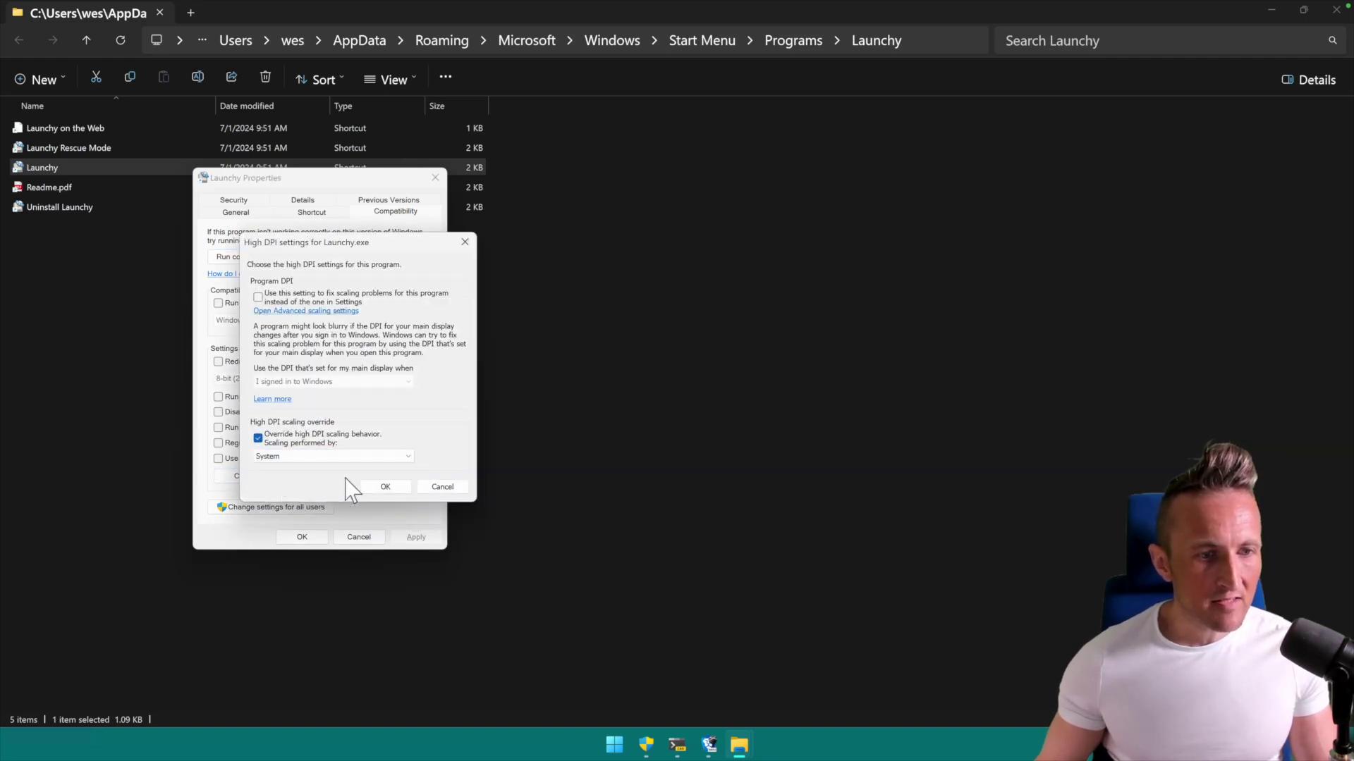
{"action": "left_click", "coordinate": [393, 484]}
{"action": "left_click", "coordinate": [323, 542]}
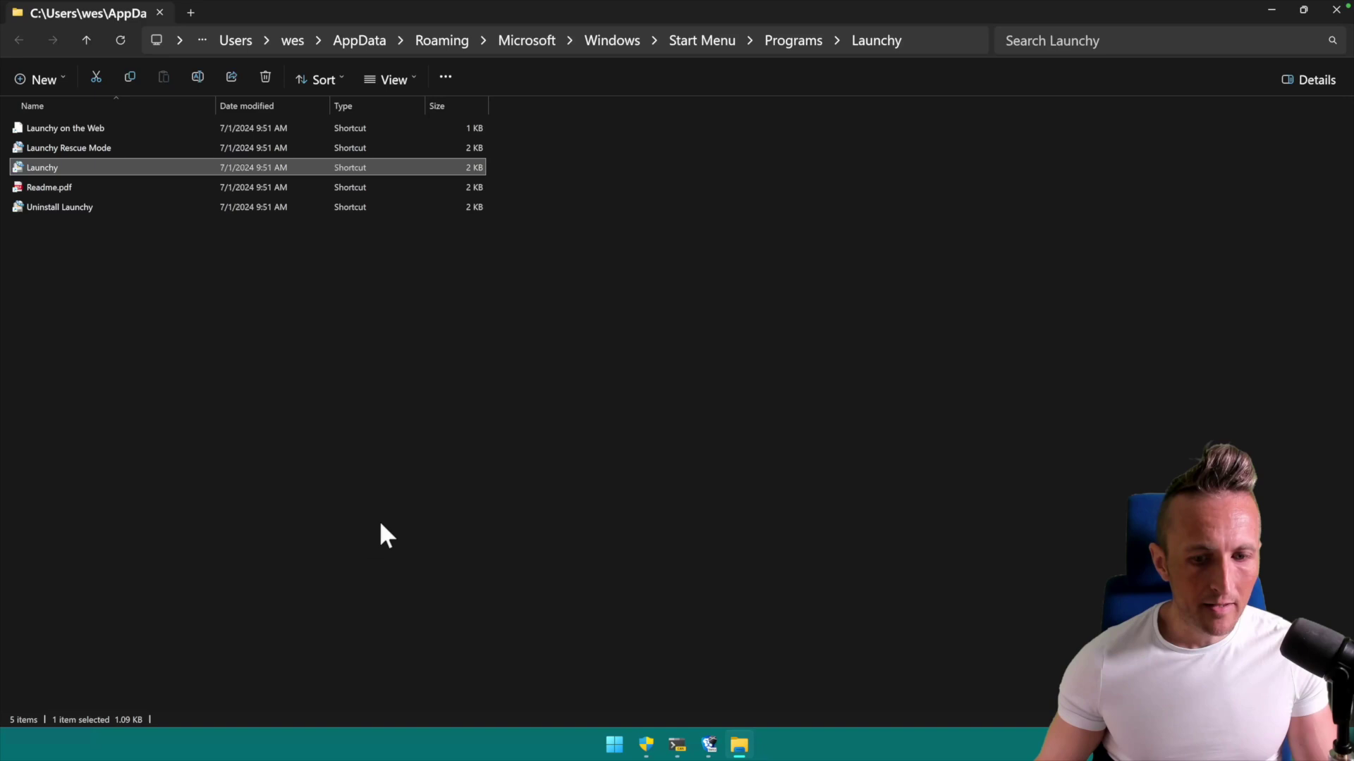
{"action": "key", "text": "super"}
{"action": "type", "text": "launchy"}
- Set Launchy's hotkey to Ctrl+Alt with Space in General options and save
{"action": "key", "text": "Return"}
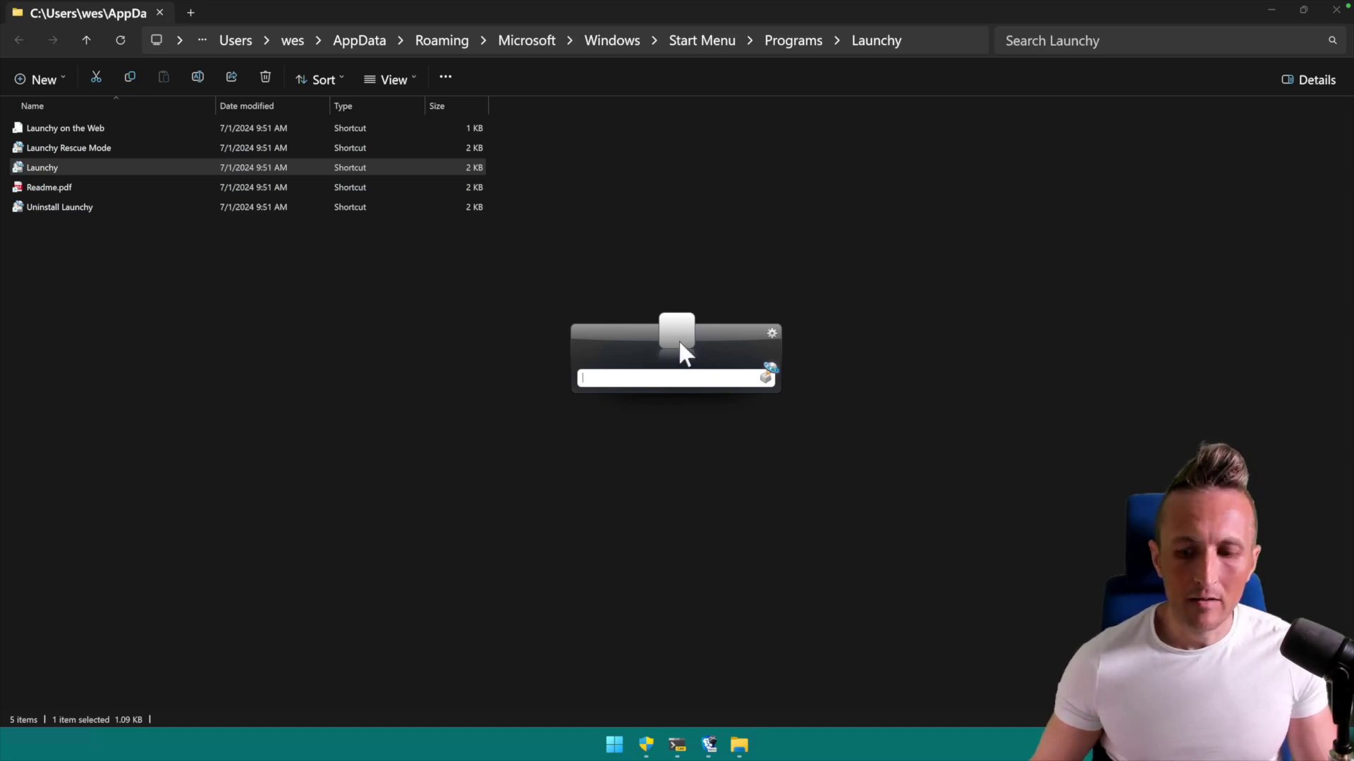
{"action": "left_click", "coordinate": [771, 333]}
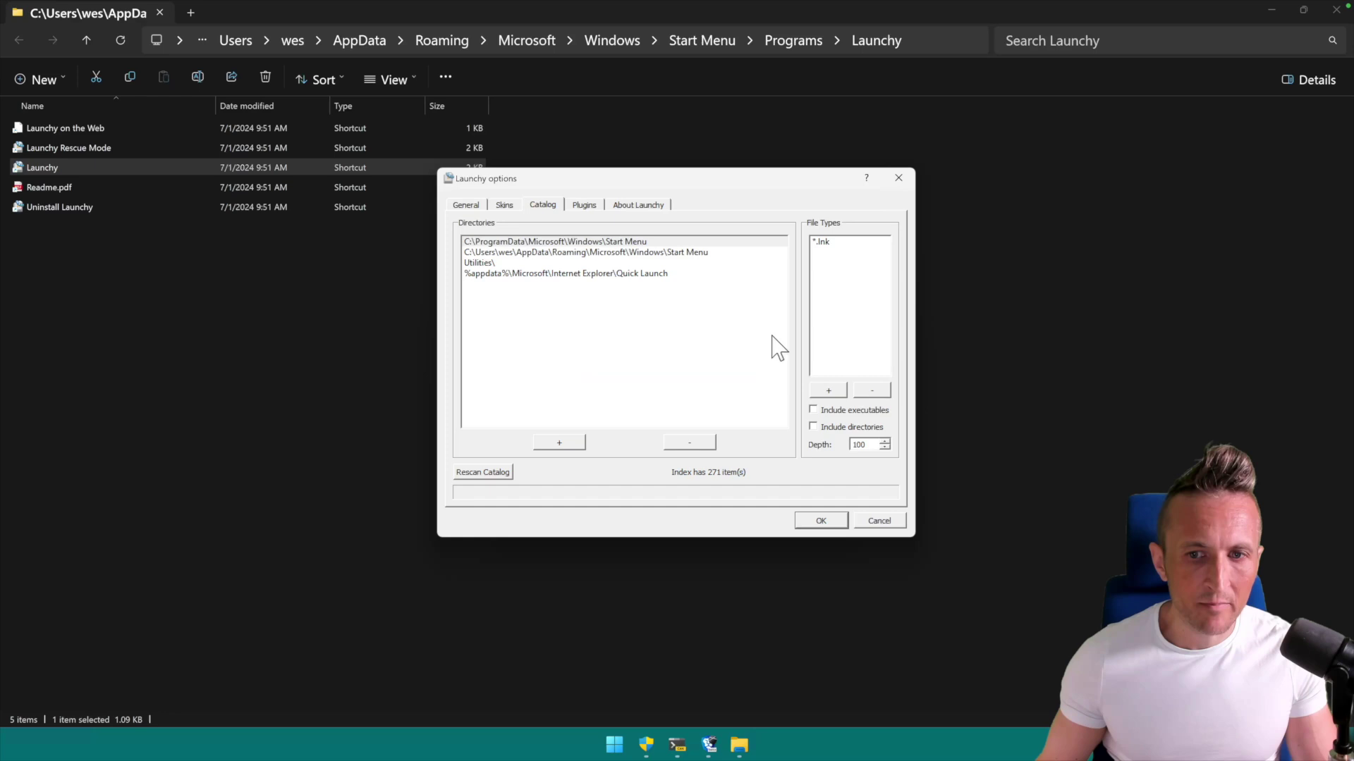
{"action": "left_click", "coordinate": [466, 205]}
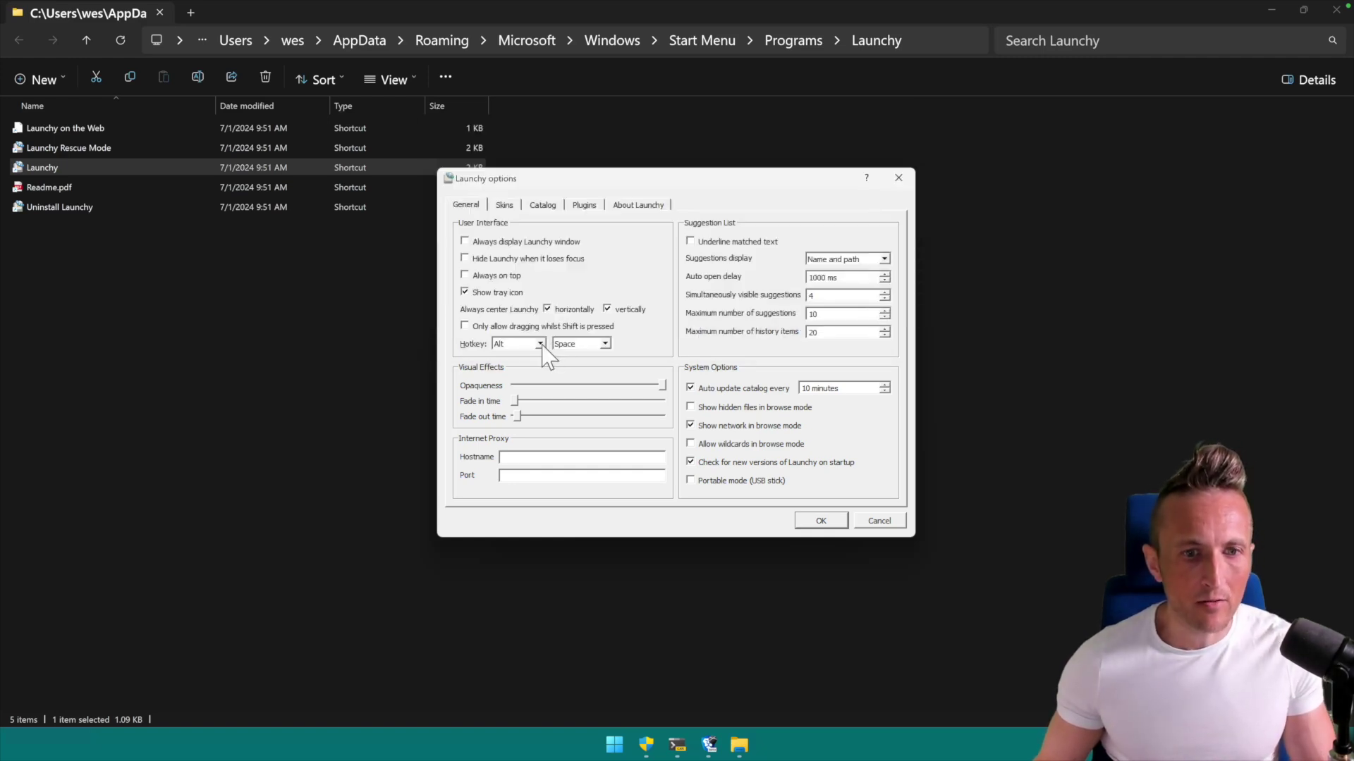
{"action": "left_click", "coordinate": [542, 344]}
{"action": "left_click", "coordinate": [511, 402]}
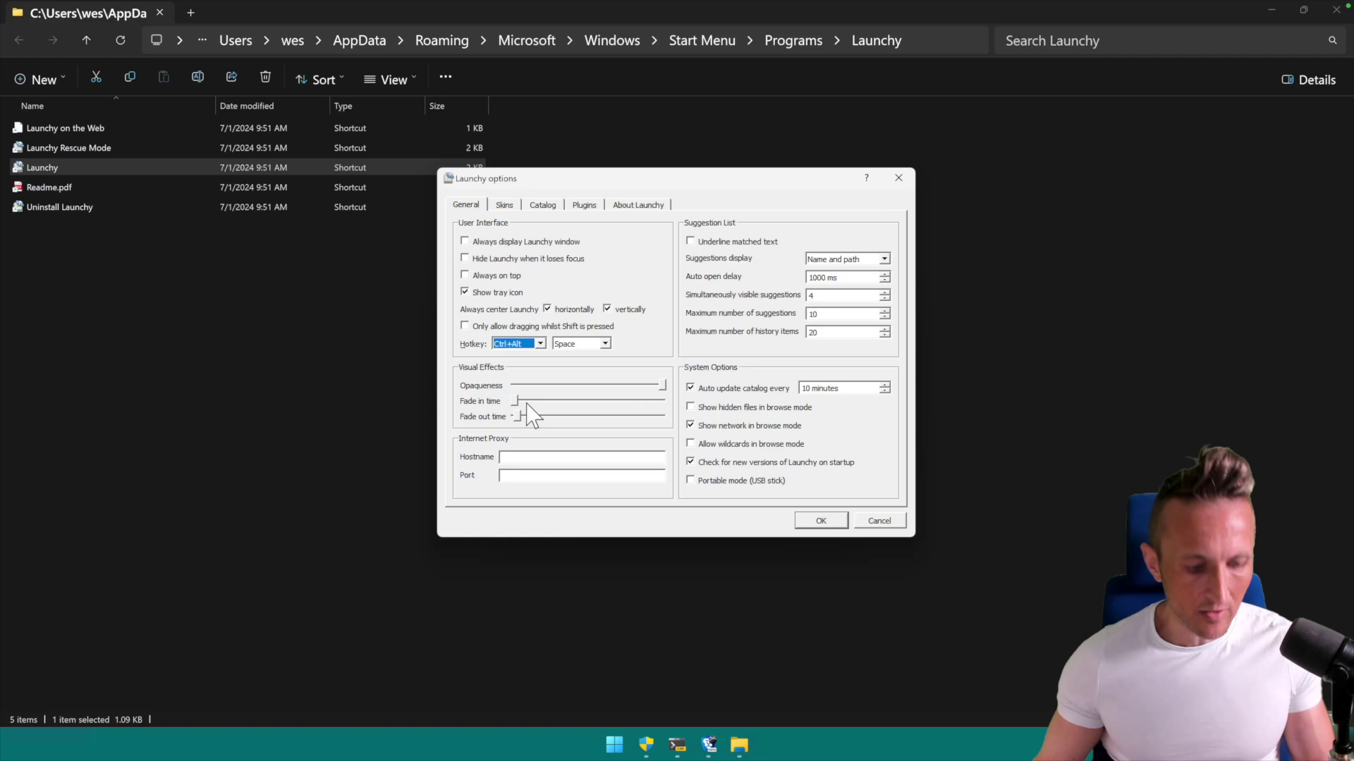
{"action": "left_click", "coordinate": [519, 344]}
{"action": "left_click", "coordinate": [529, 403]}
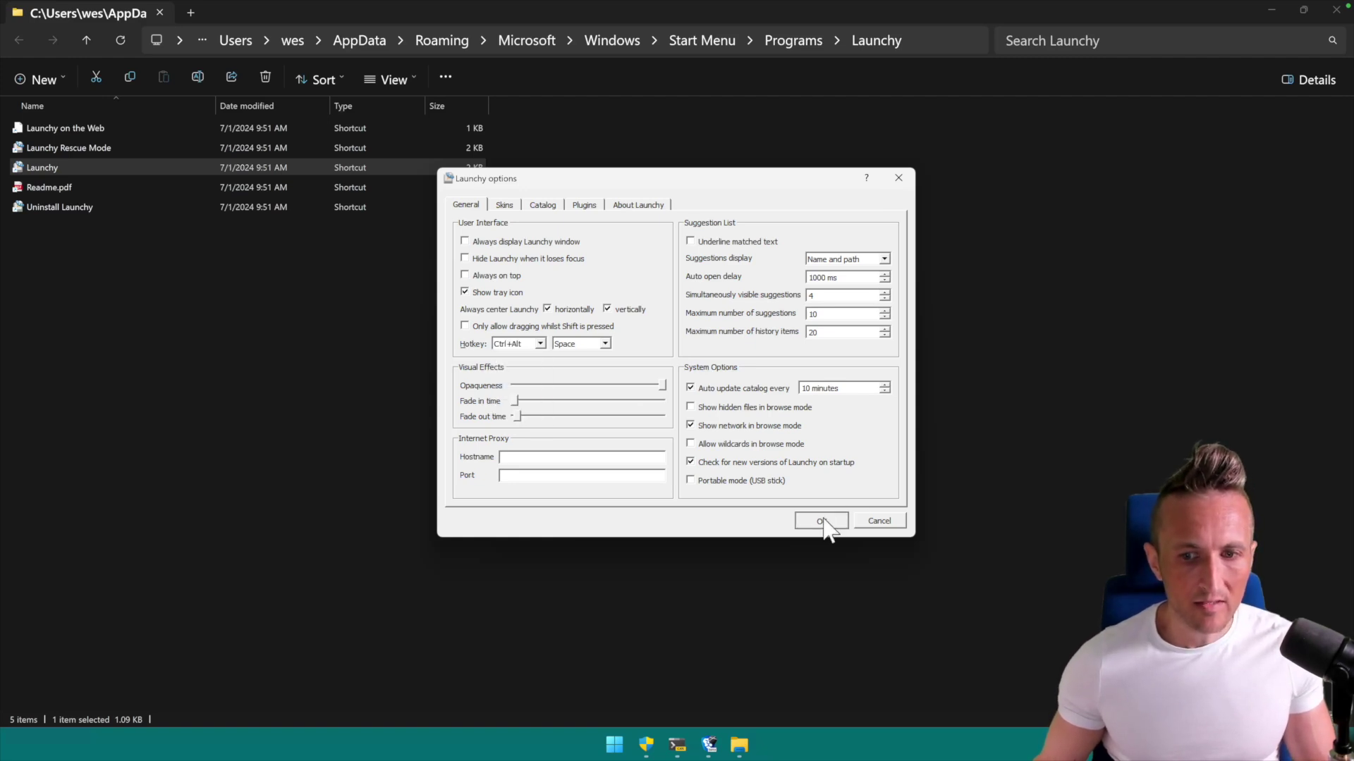
{"action": "left_click", "coordinate": [822, 519]}
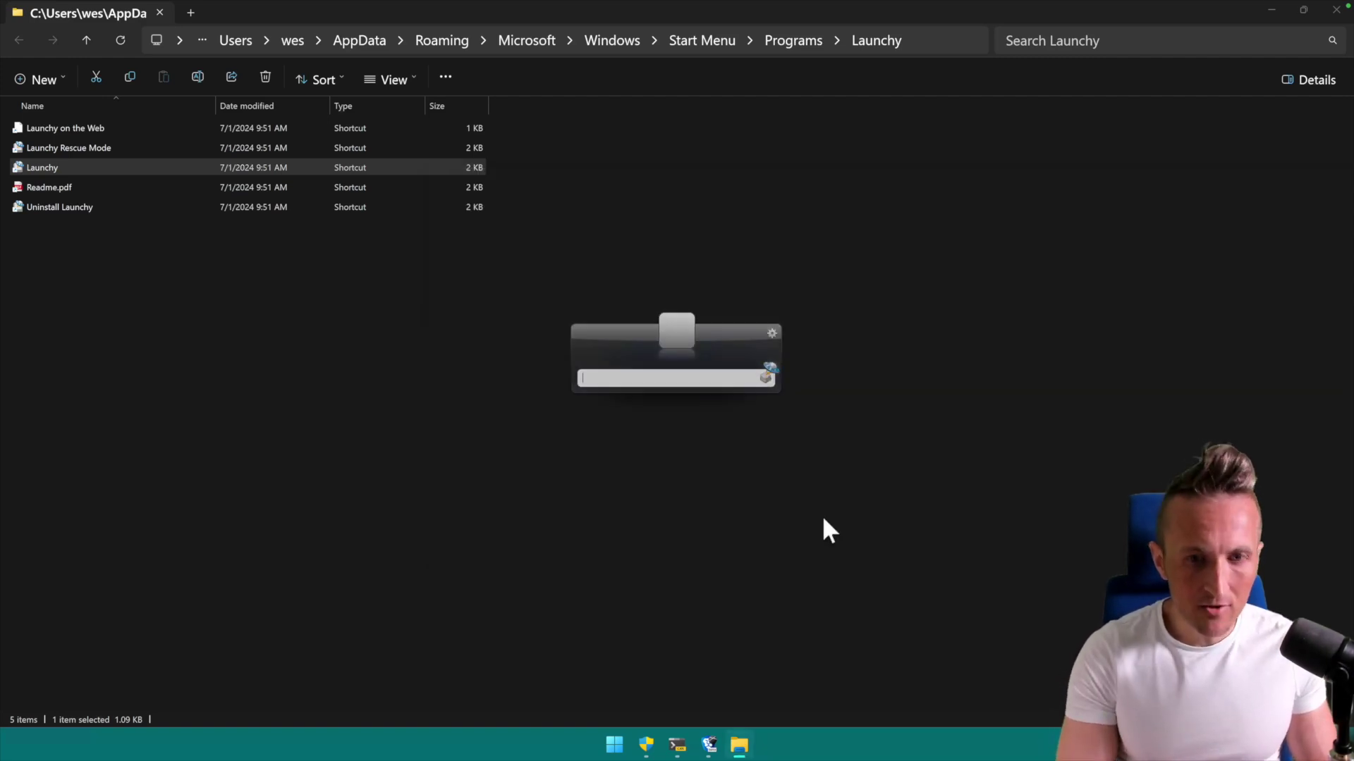
- Summon the launcher, launch Brave Beta with the personal profile onto Google's homepage
{"action": "key", "text": "ctrl+alt+space"}
{"action": "key", "text": "ctrl+alt+space"}
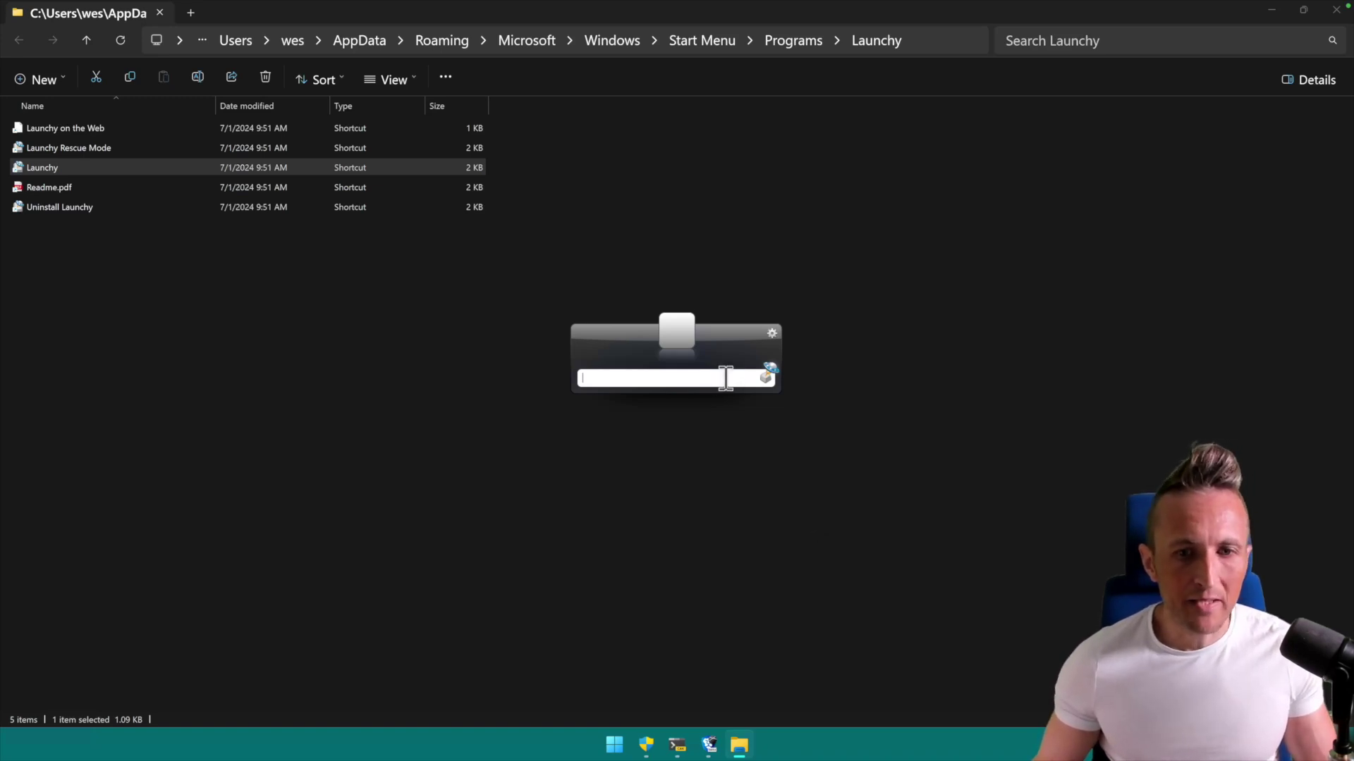
{"action": "key", "text": "super"}
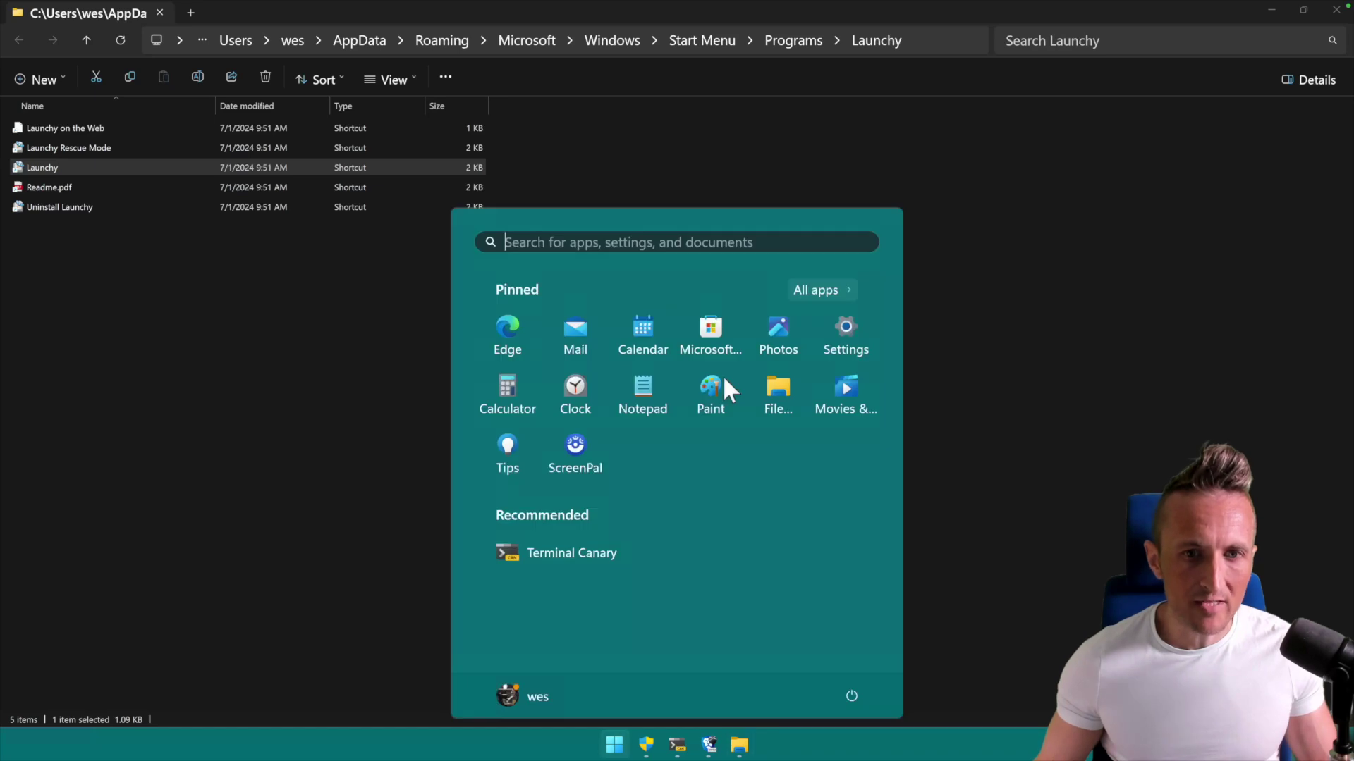
{"action": "key", "text": "alt+space"}
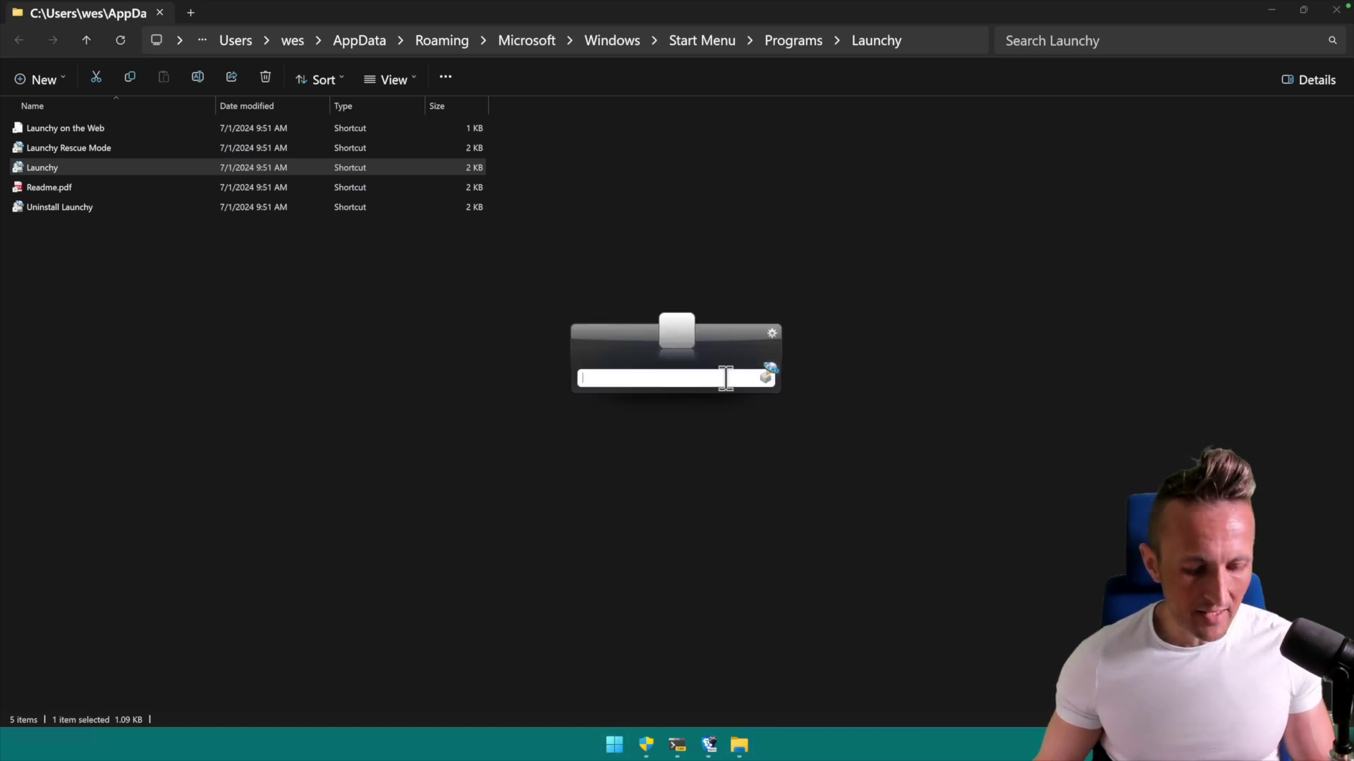
{"action": "key", "text": "alt+space"}
{"action": "key", "text": "alt+space"}
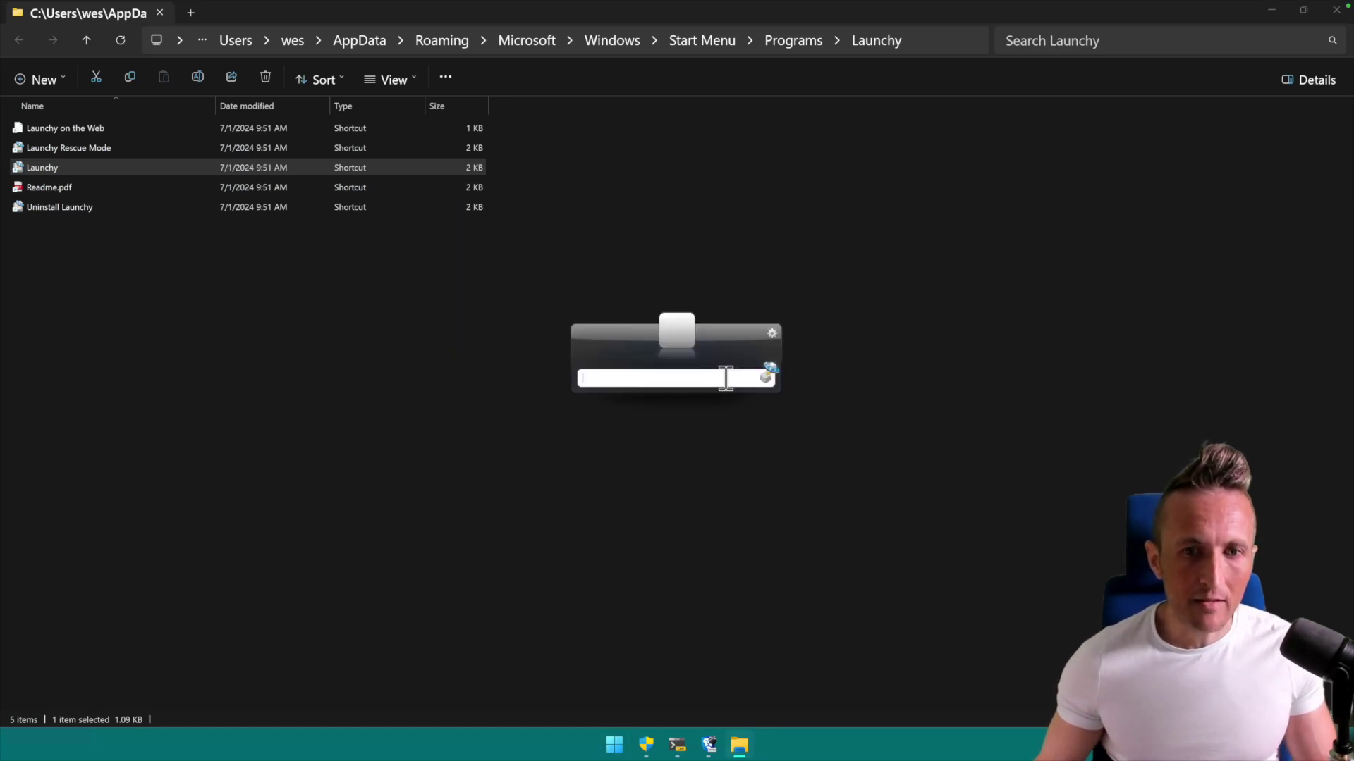
{"action": "type", "text": "brave"}
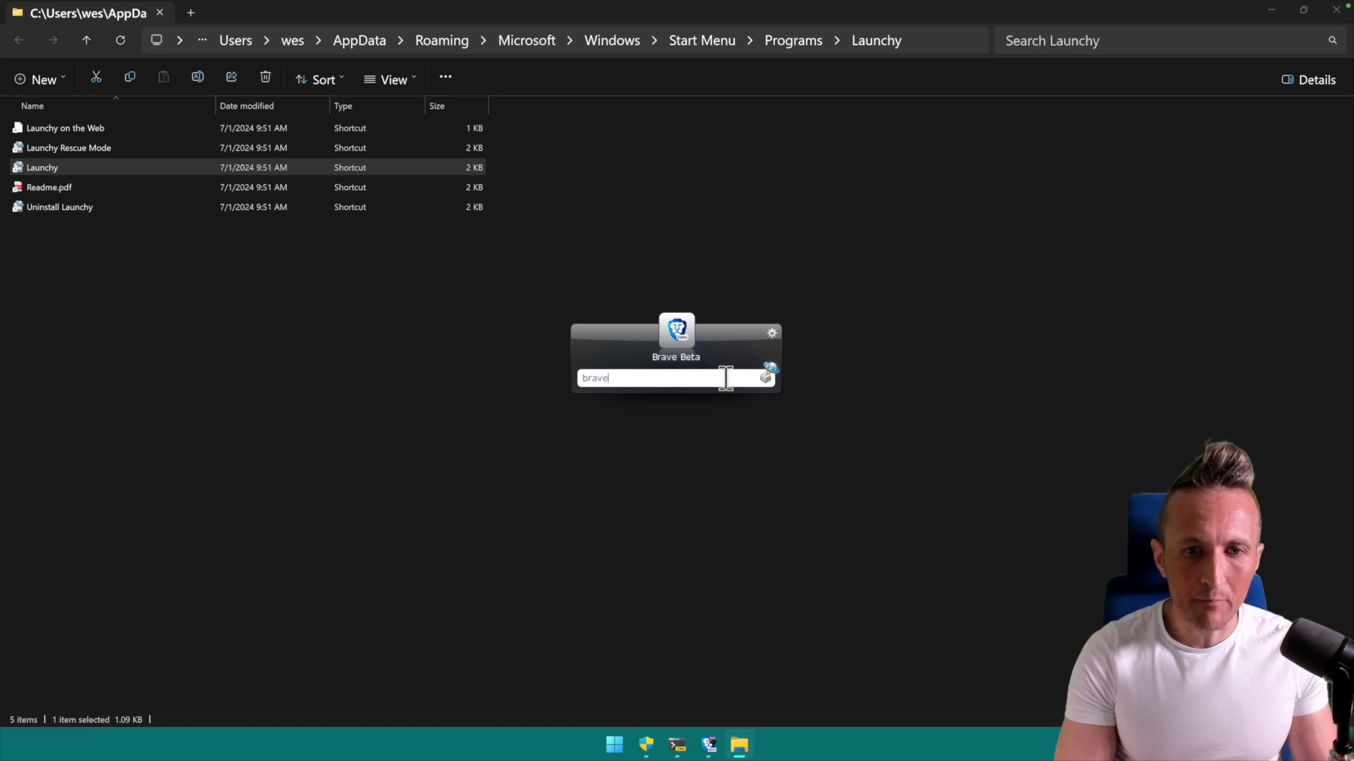
{"action": "key", "text": "Return"}
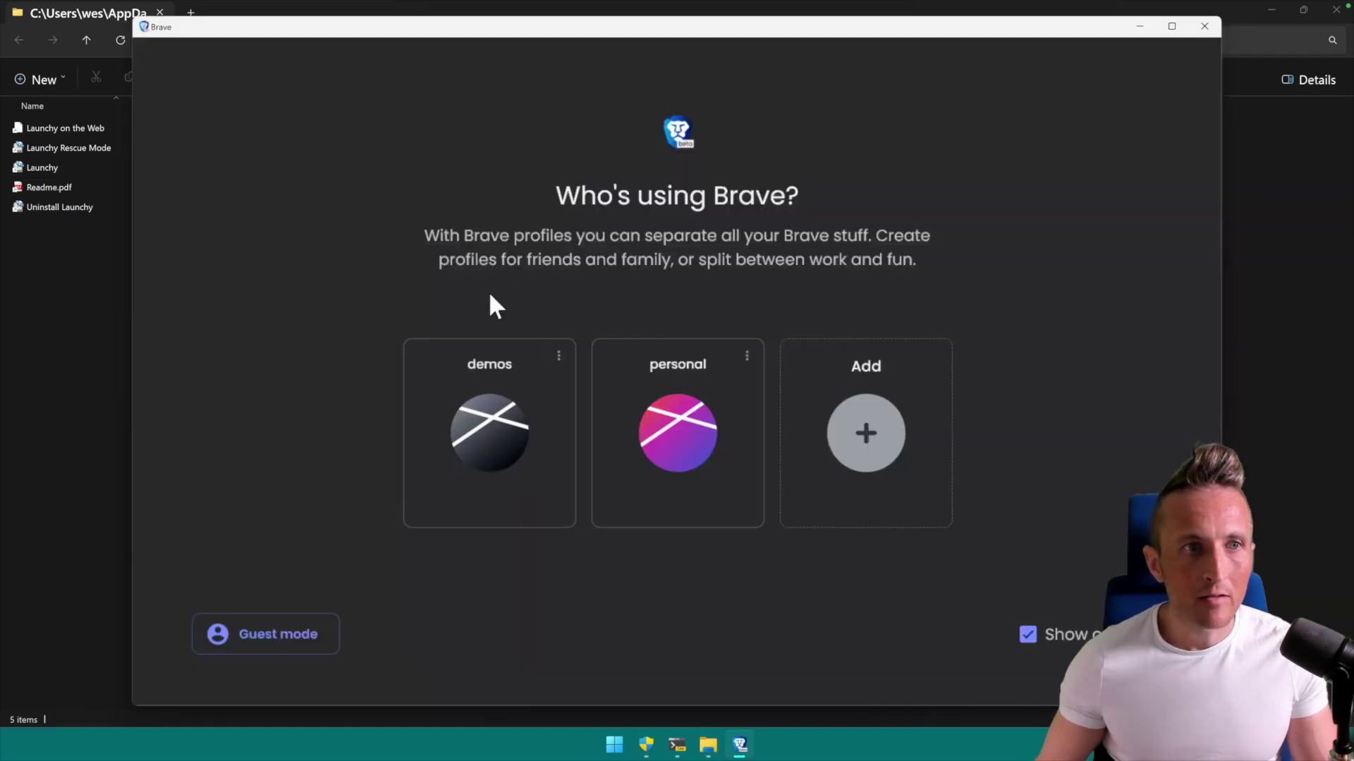
{"action": "left_click", "coordinate": [652, 424]}
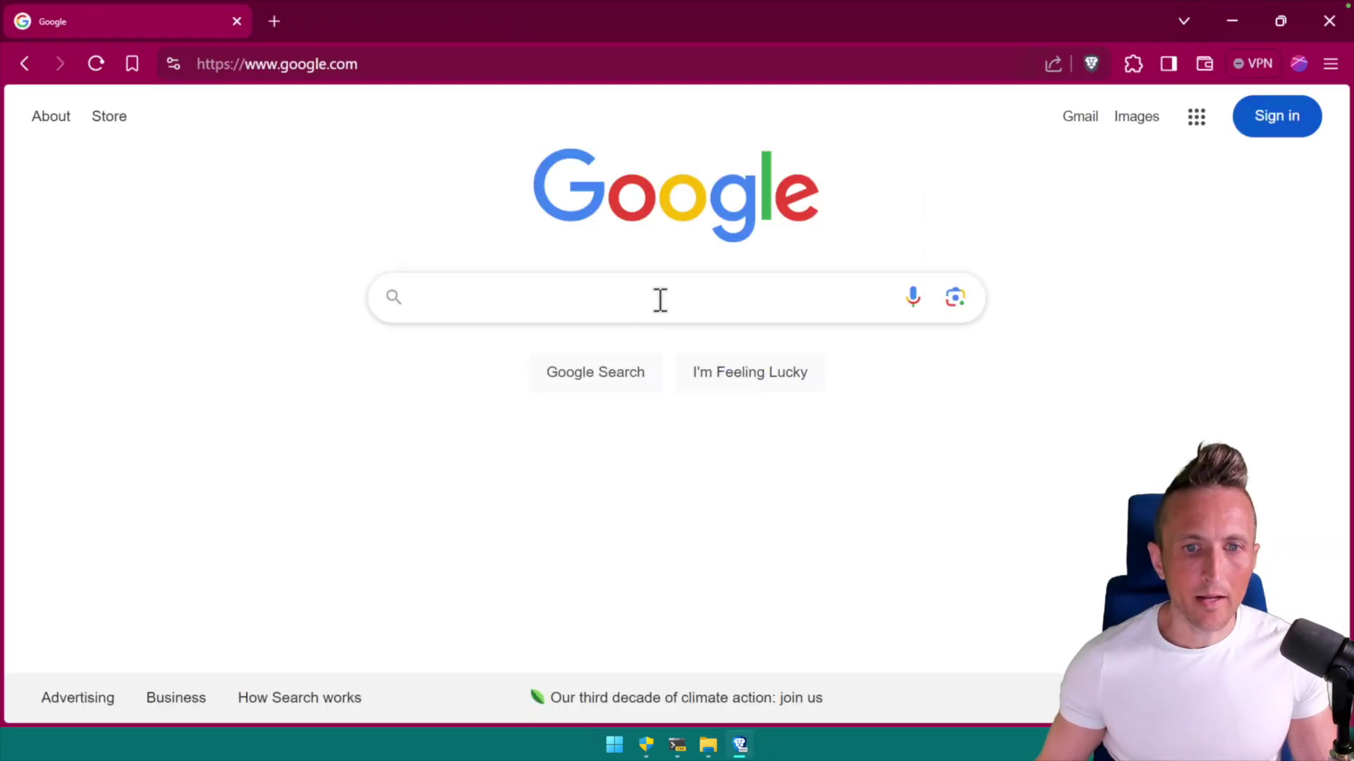
{"action": "left_click", "coordinate": [659, 299]}
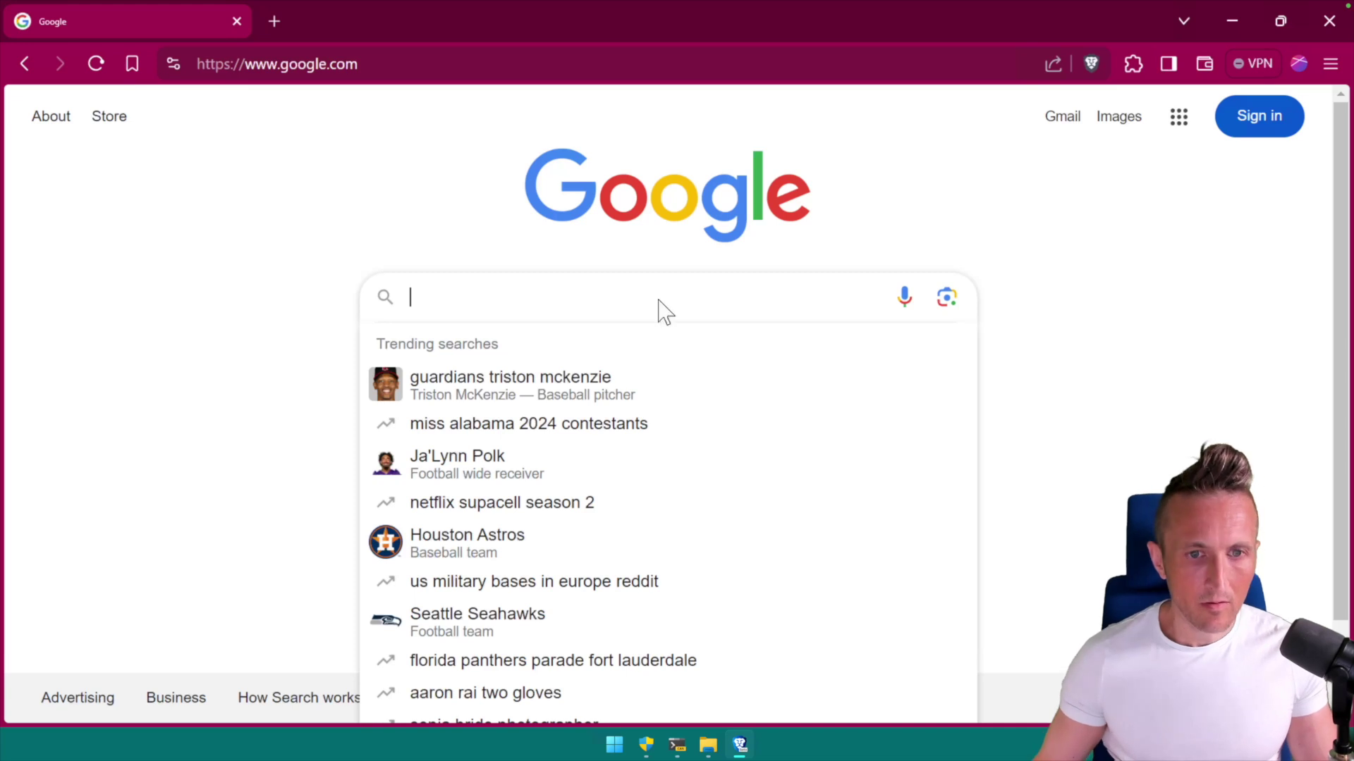
- Raise the simultaneously visible suggestions so the 'b' query lists many more matches, then reopen options
{"action": "key", "text": "alt+space"}
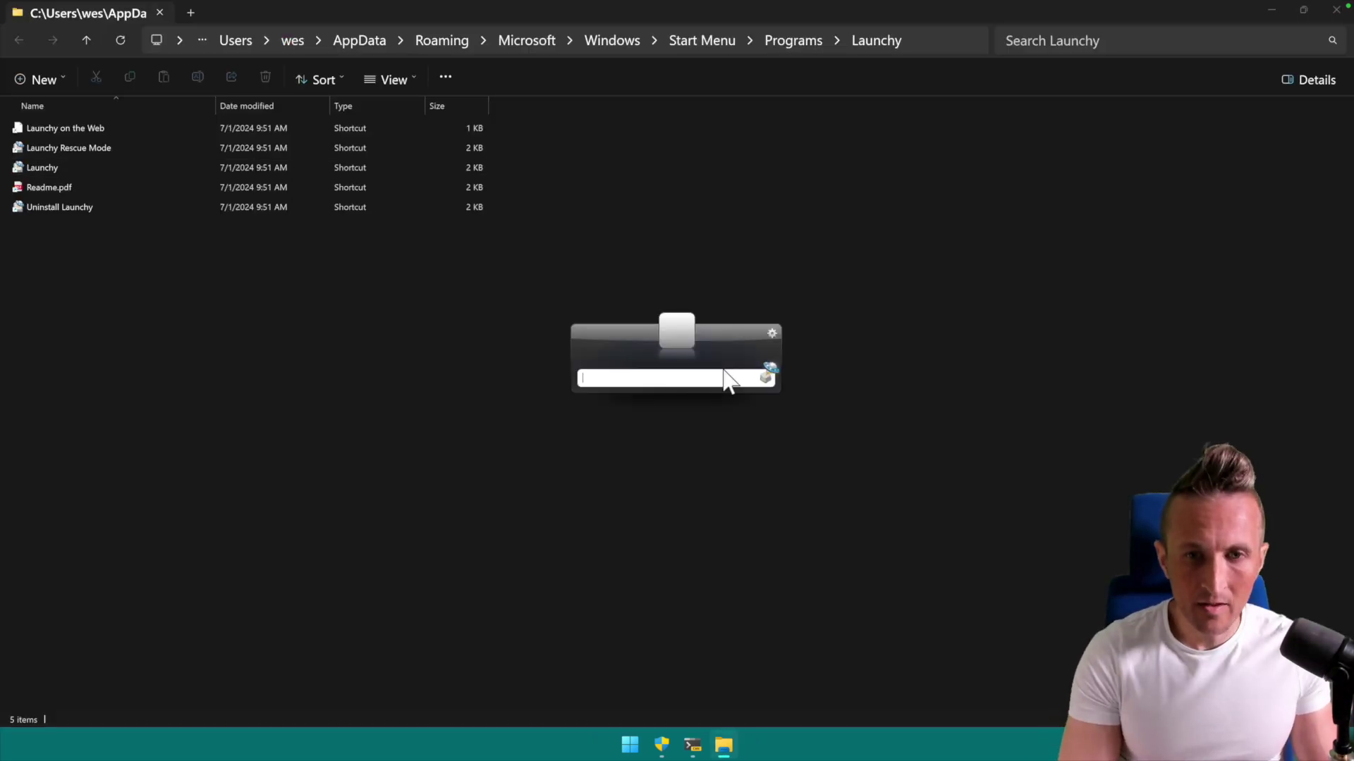
{"action": "type", "text": "brave"}
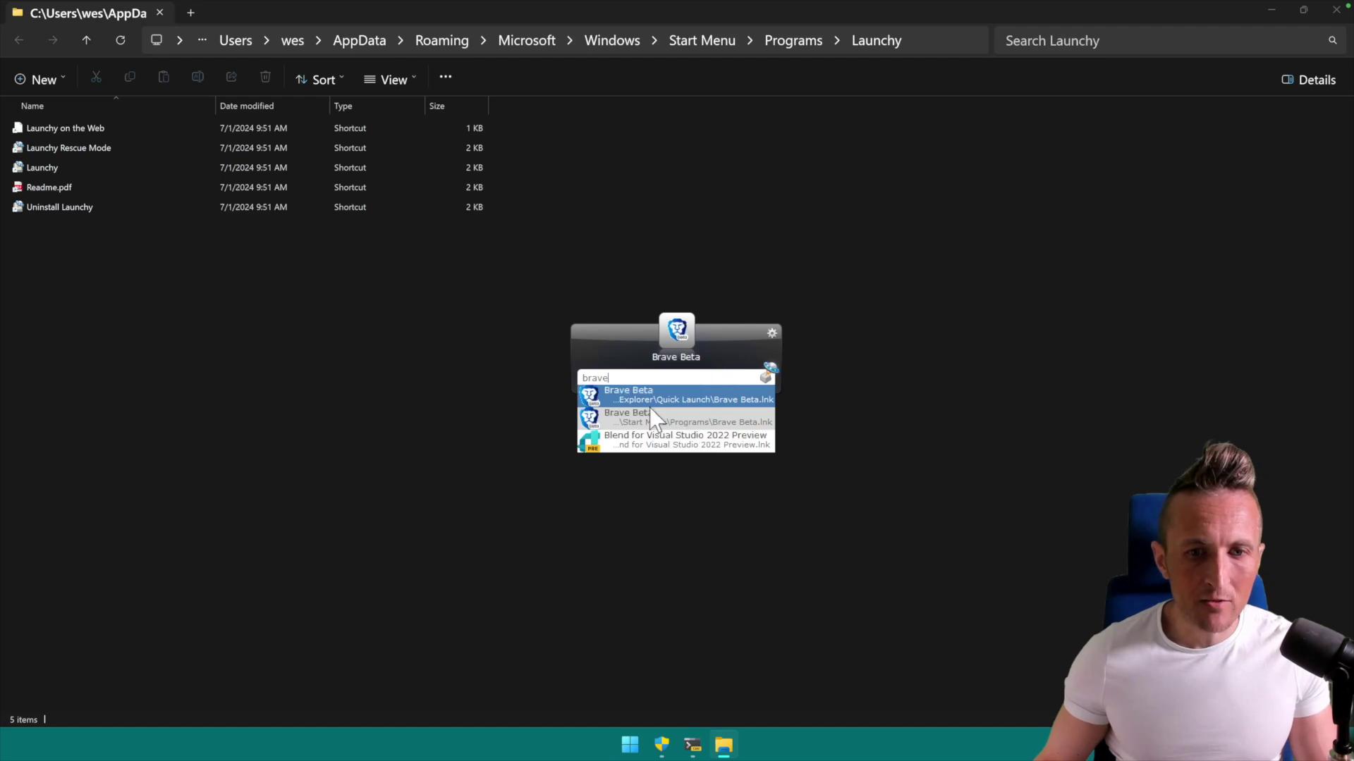
{"action": "key", "text": "BackSpace"}
{"action": "key", "text": "BackSpace"}
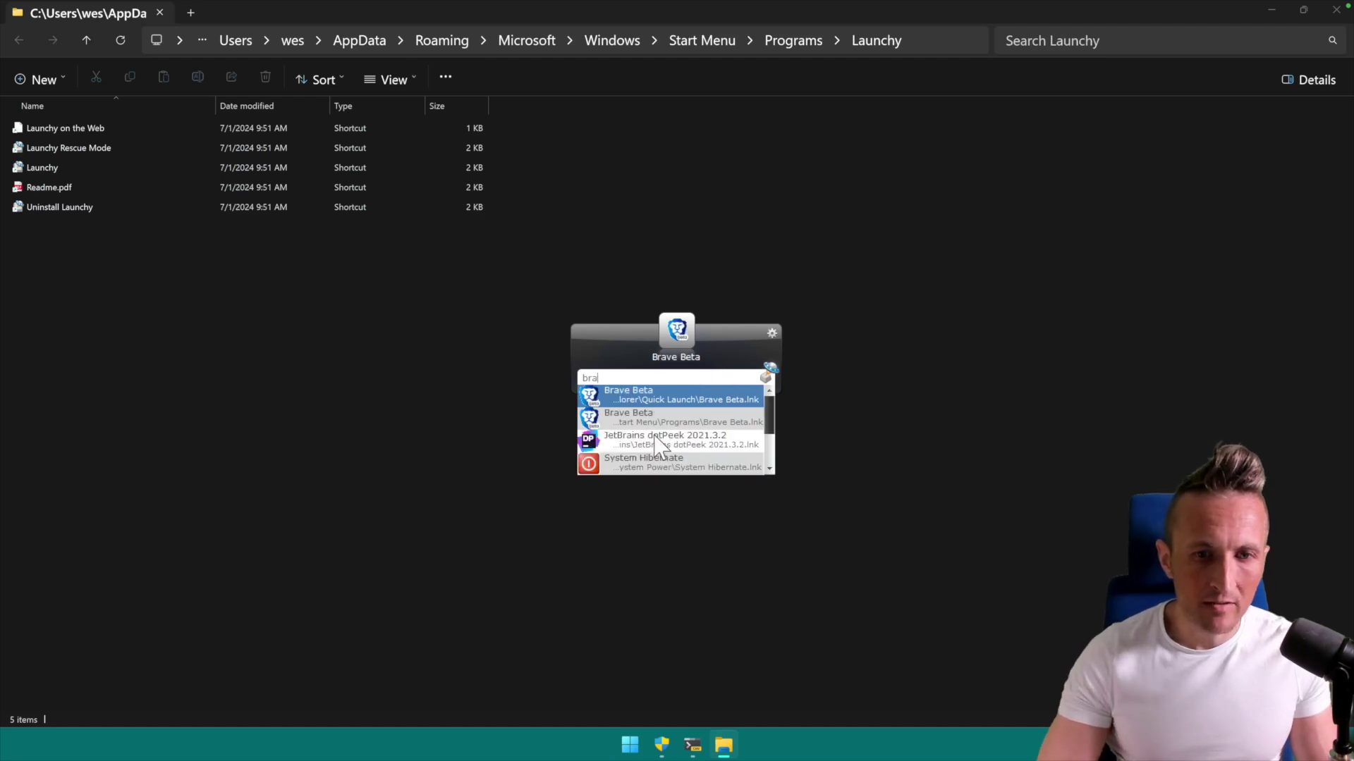
{"action": "left_click", "coordinate": [770, 332]}
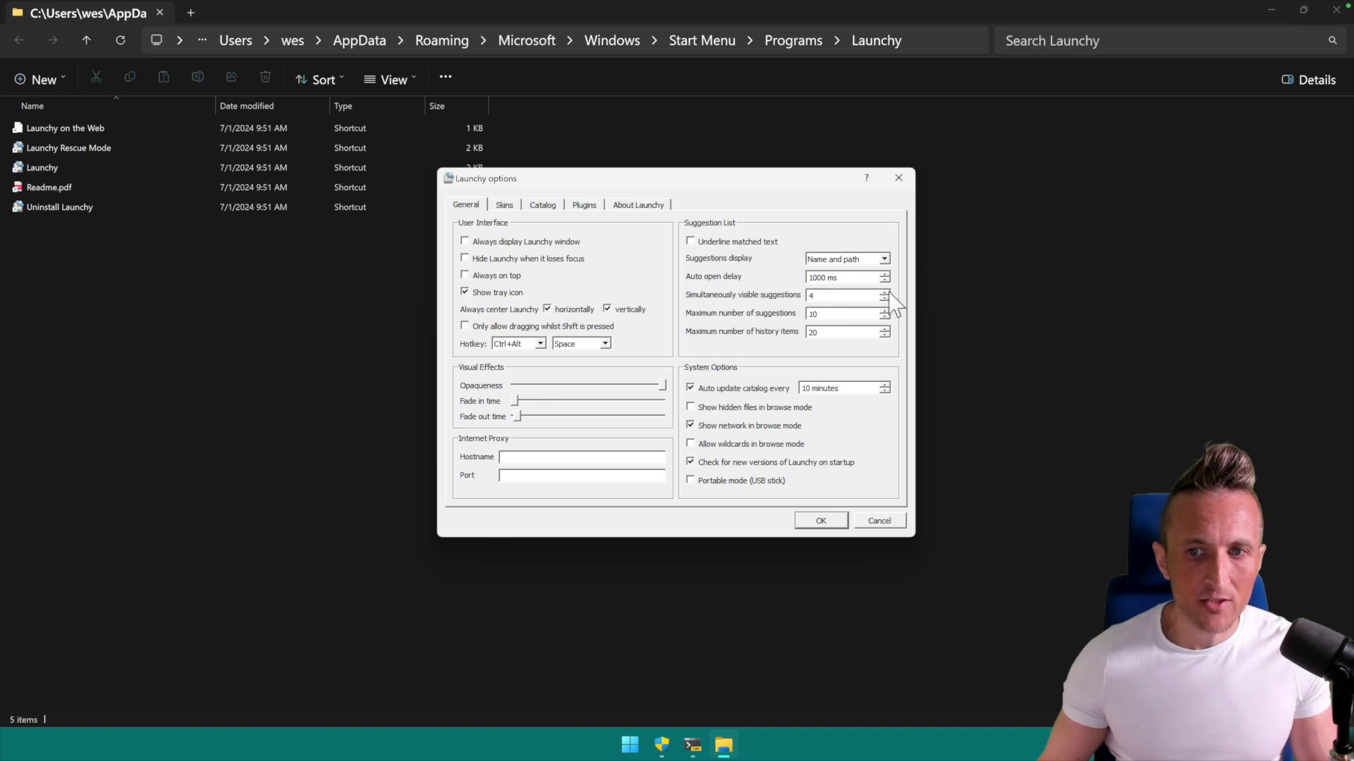
{"action": "left_click", "coordinate": [821, 521]}
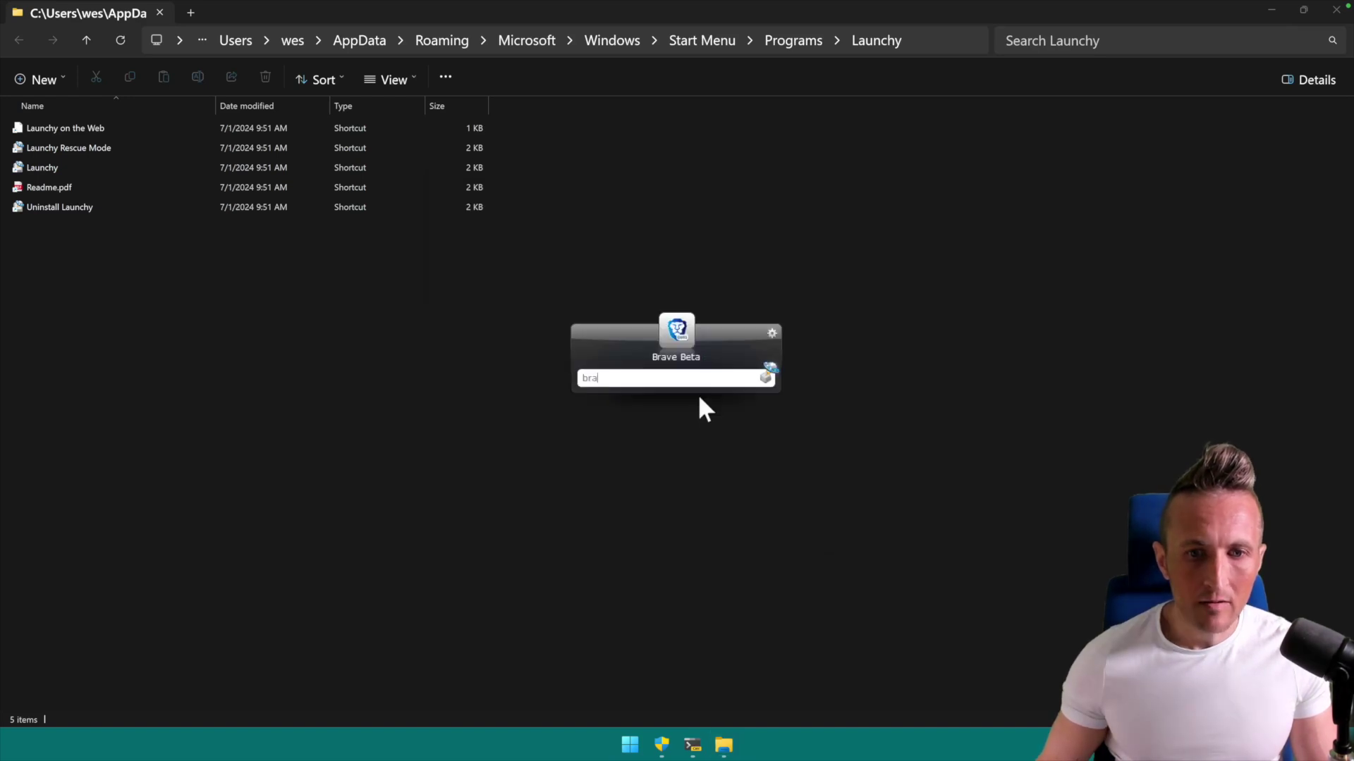
{"action": "key", "text": "BackSpace"}
{"action": "key", "text": "BackSpace"}
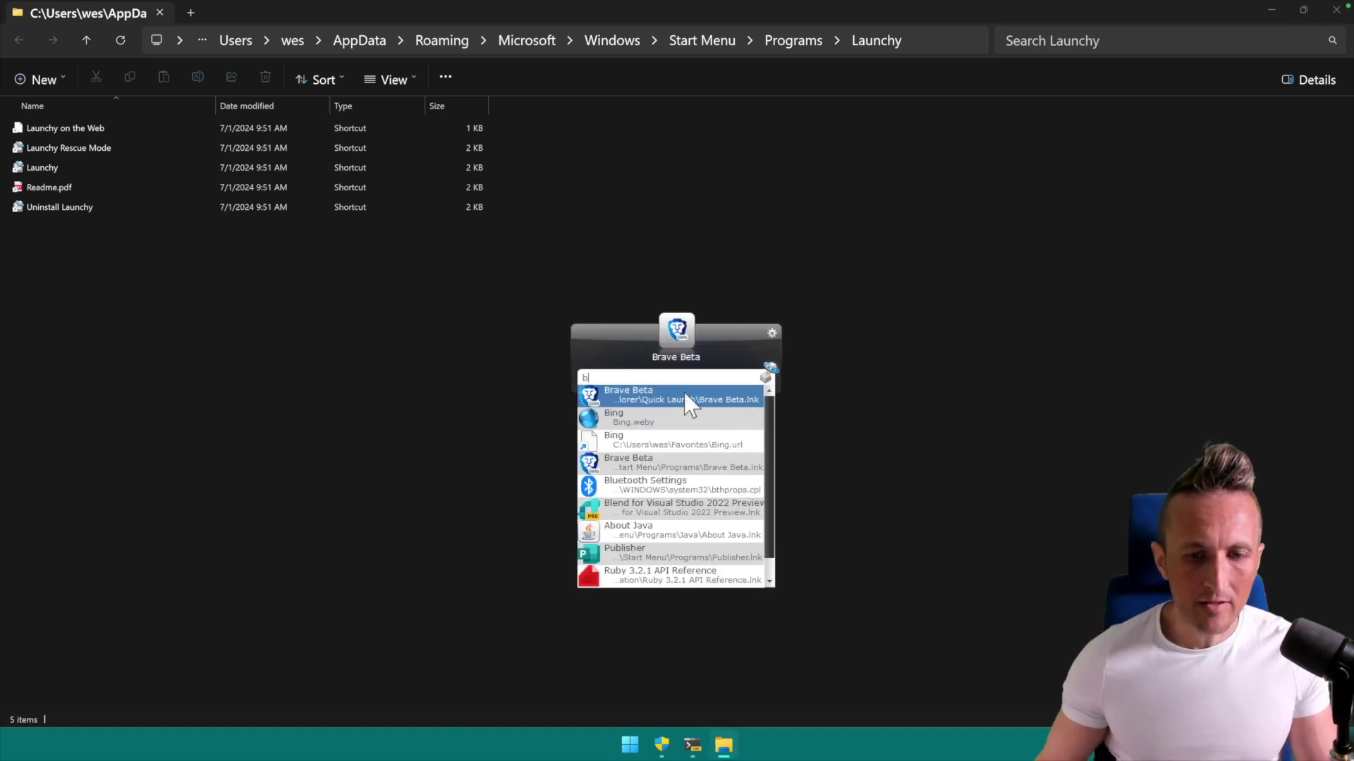
{"action": "left_click", "coordinate": [773, 331]}
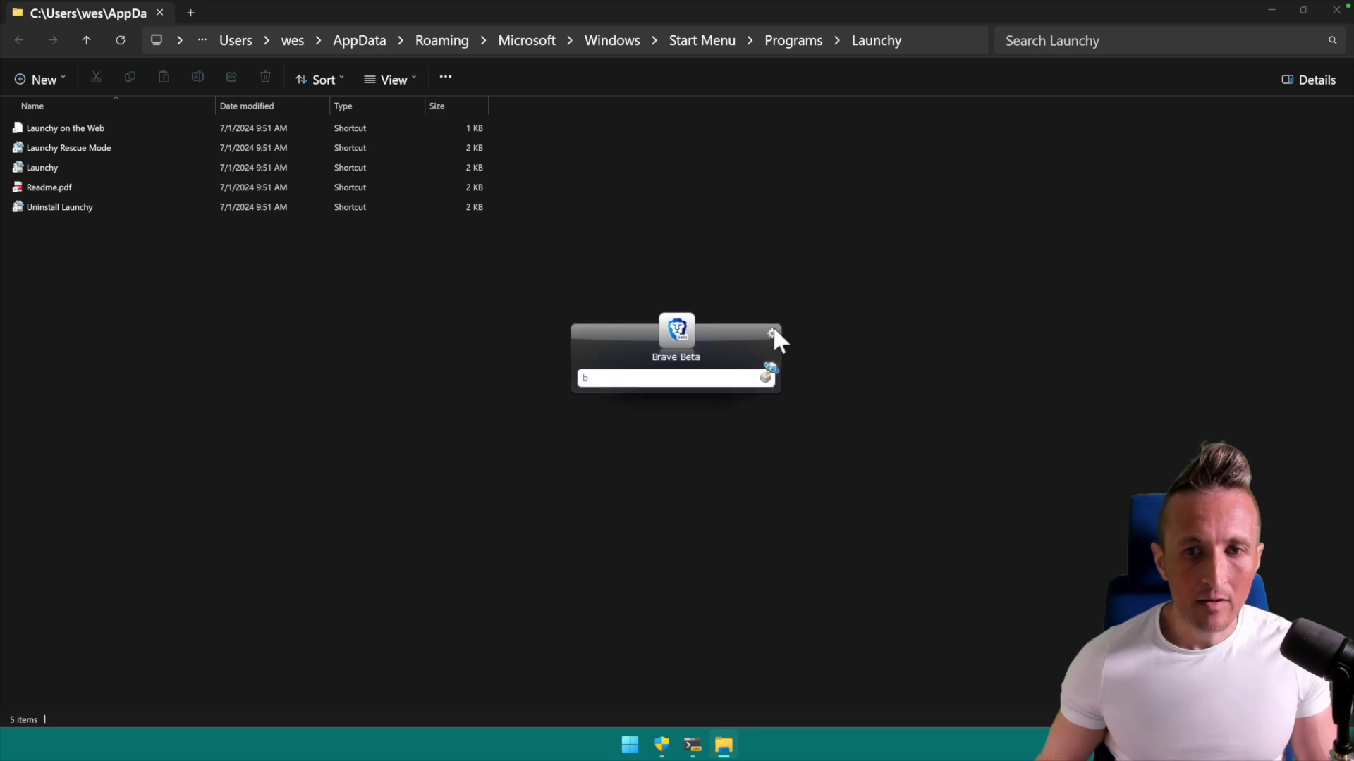
- Rescan the catalog's four indexed directories (271 items) and reopen options on Catalog
{"action": "left_click", "coordinate": [542, 205]}
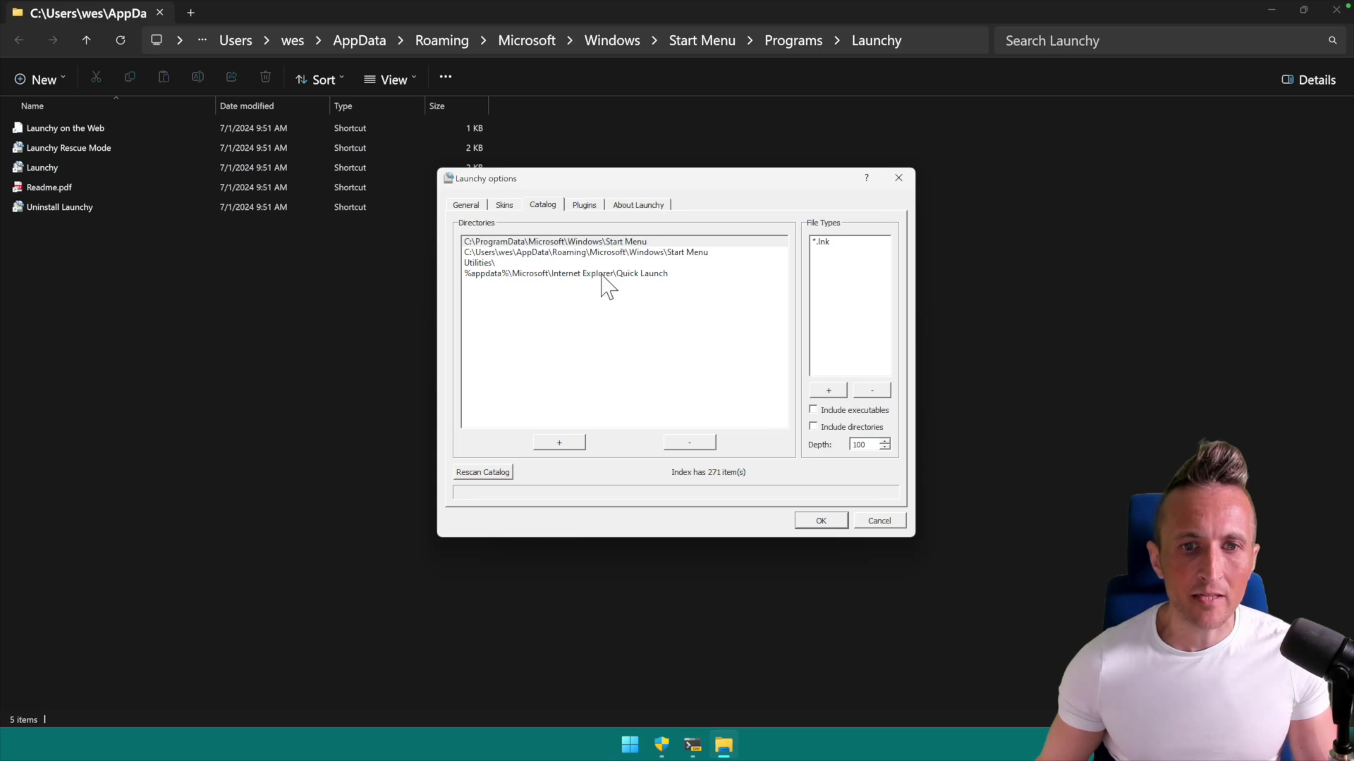
{"action": "left_click", "coordinate": [497, 478]}
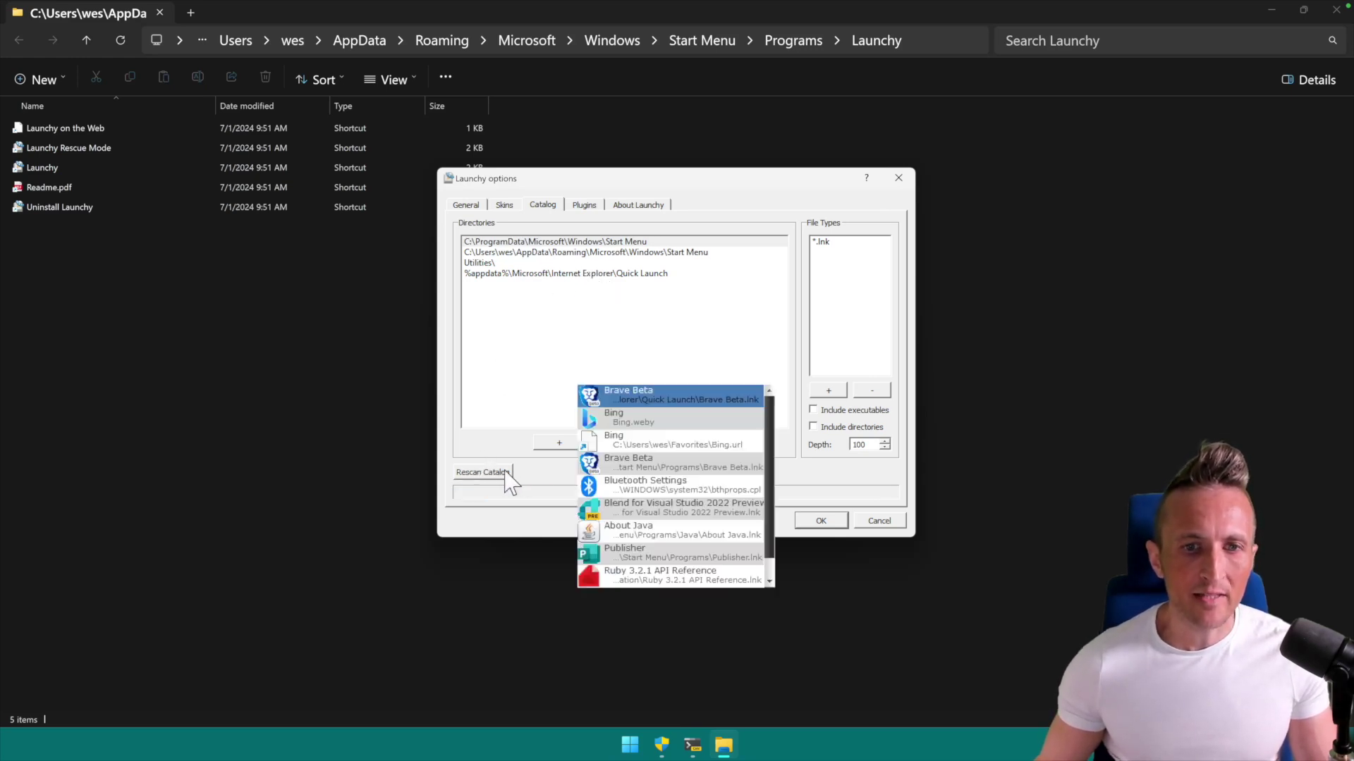
{"action": "key", "text": "Escape"}
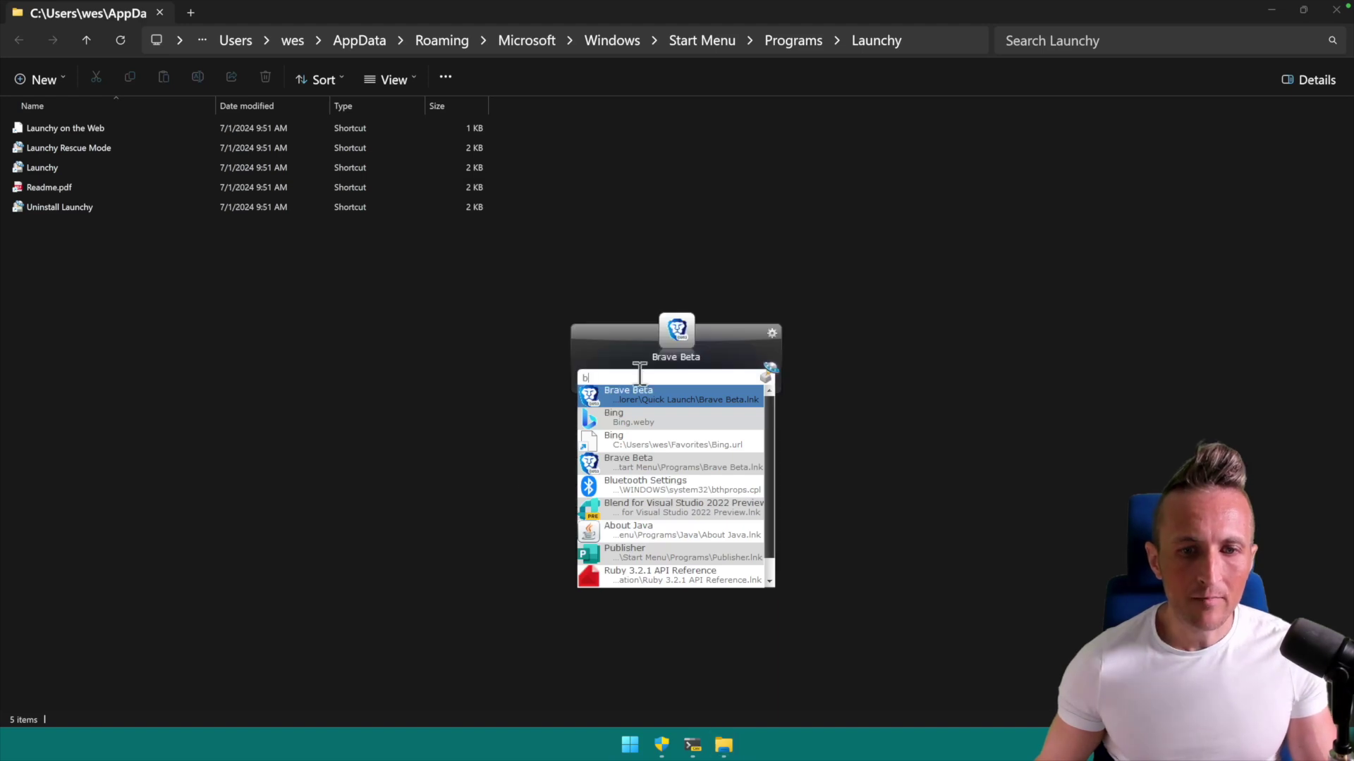
{"action": "left_click", "coordinate": [768, 333]}
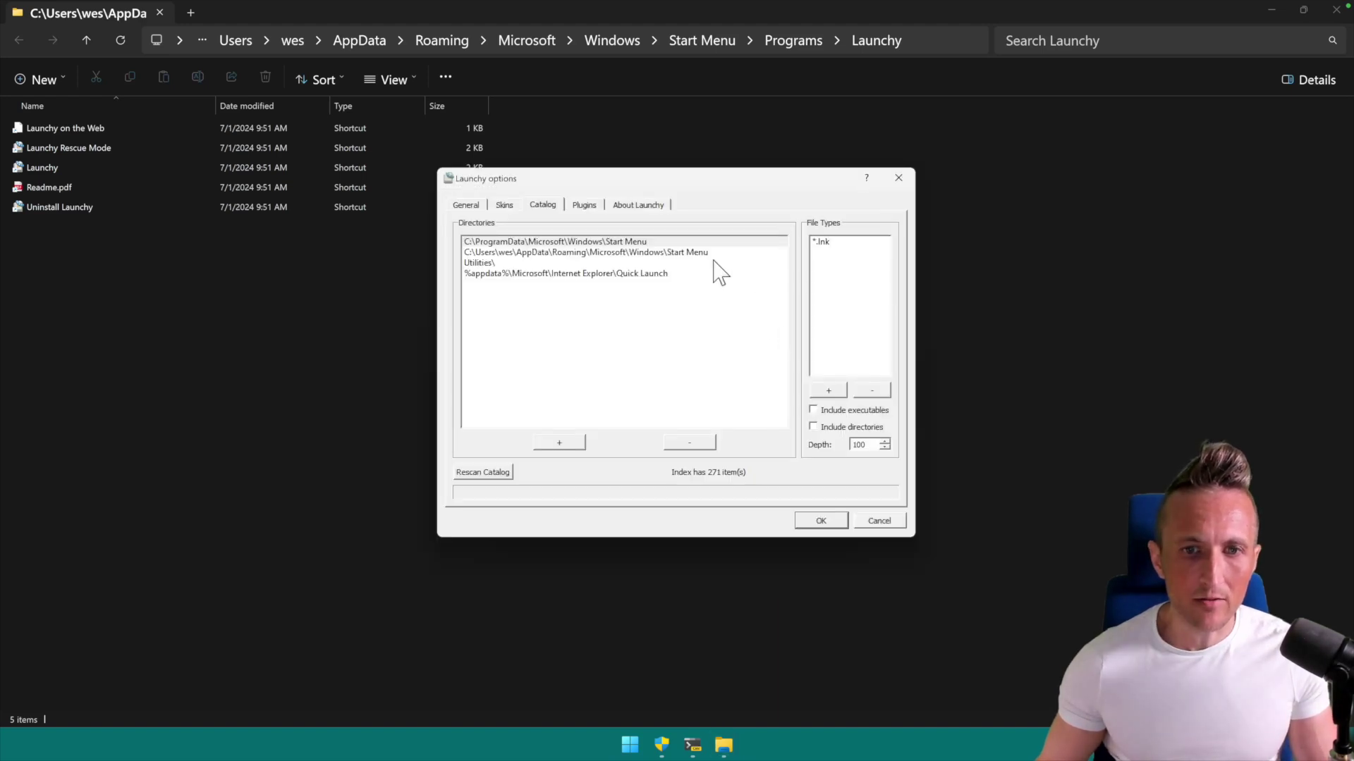
- Add the OneDrive folder to the catalog's indexed directories
{"action": "left_click", "coordinate": [558, 442]}
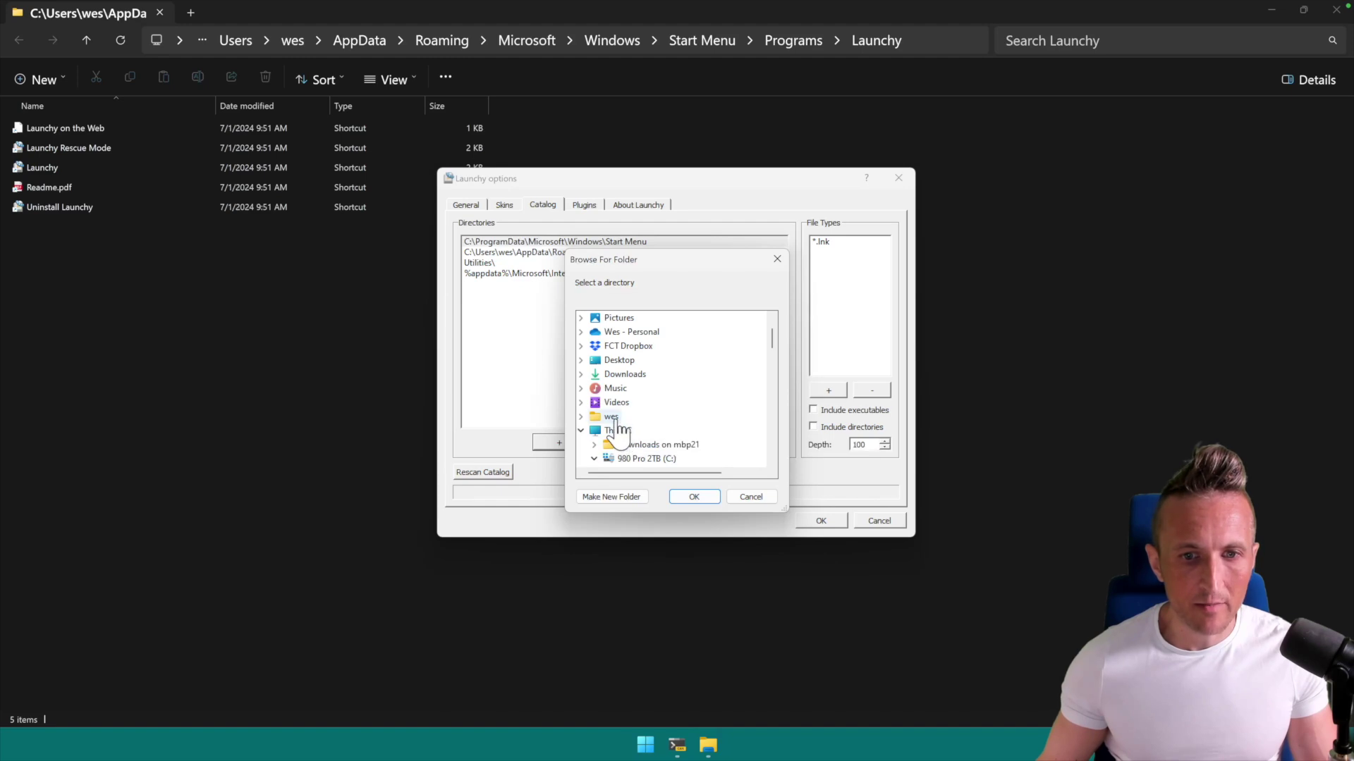
{"action": "double_click", "coordinate": [635, 333]}
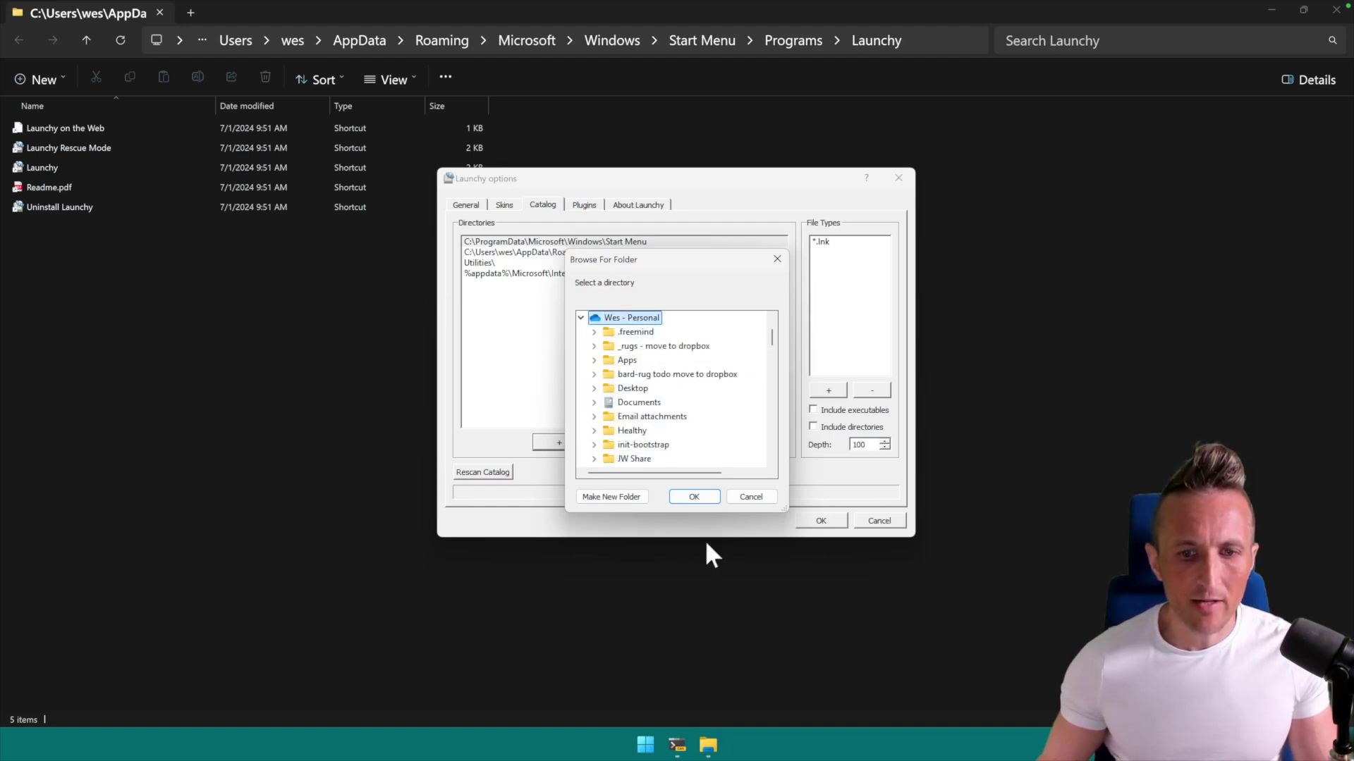
{"action": "left_click", "coordinate": [698, 498]}
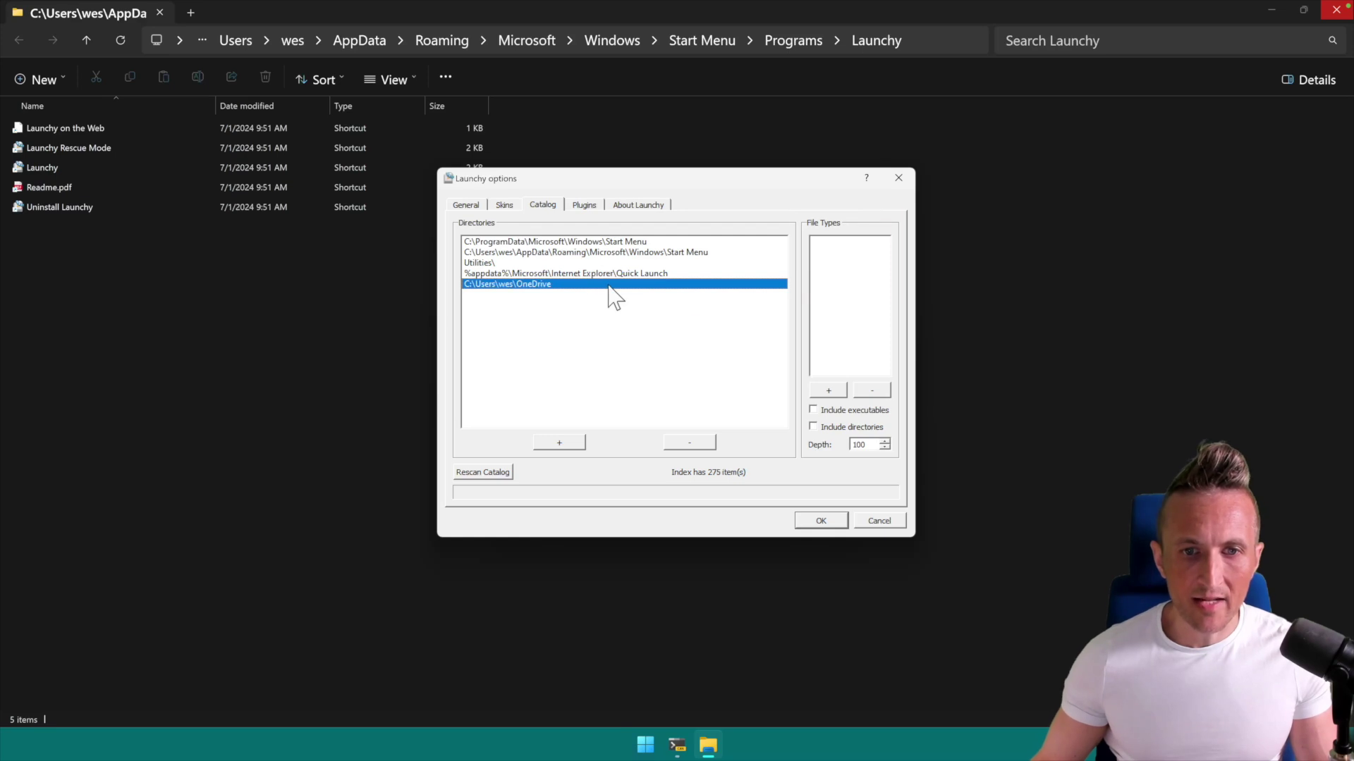
- Add *.xlsx and *.pdf file types, rescan the catalog and save the options
{"action": "left_click", "coordinate": [829, 390]}
{"action": "type", "text": "*.xlsx"}
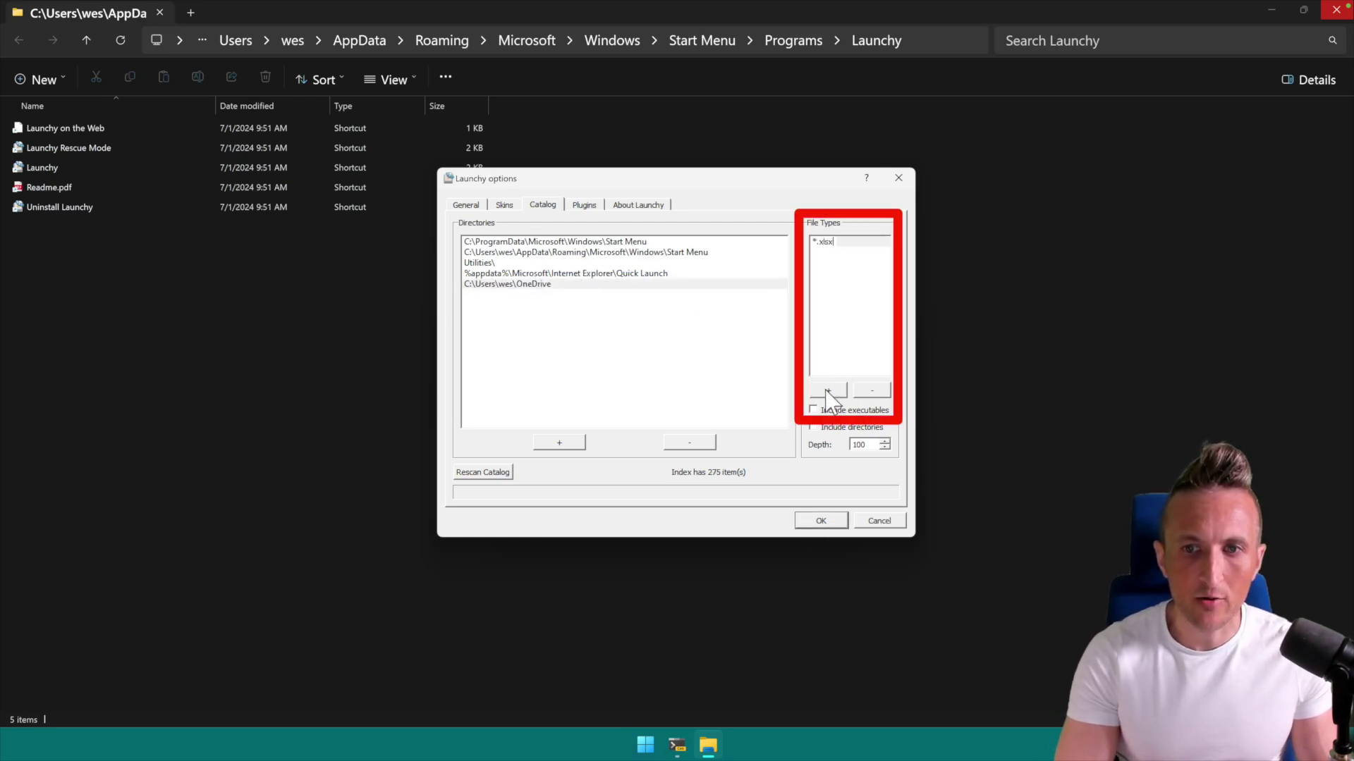
{"action": "key", "text": "Return"}
{"action": "left_click", "coordinate": [827, 391]}
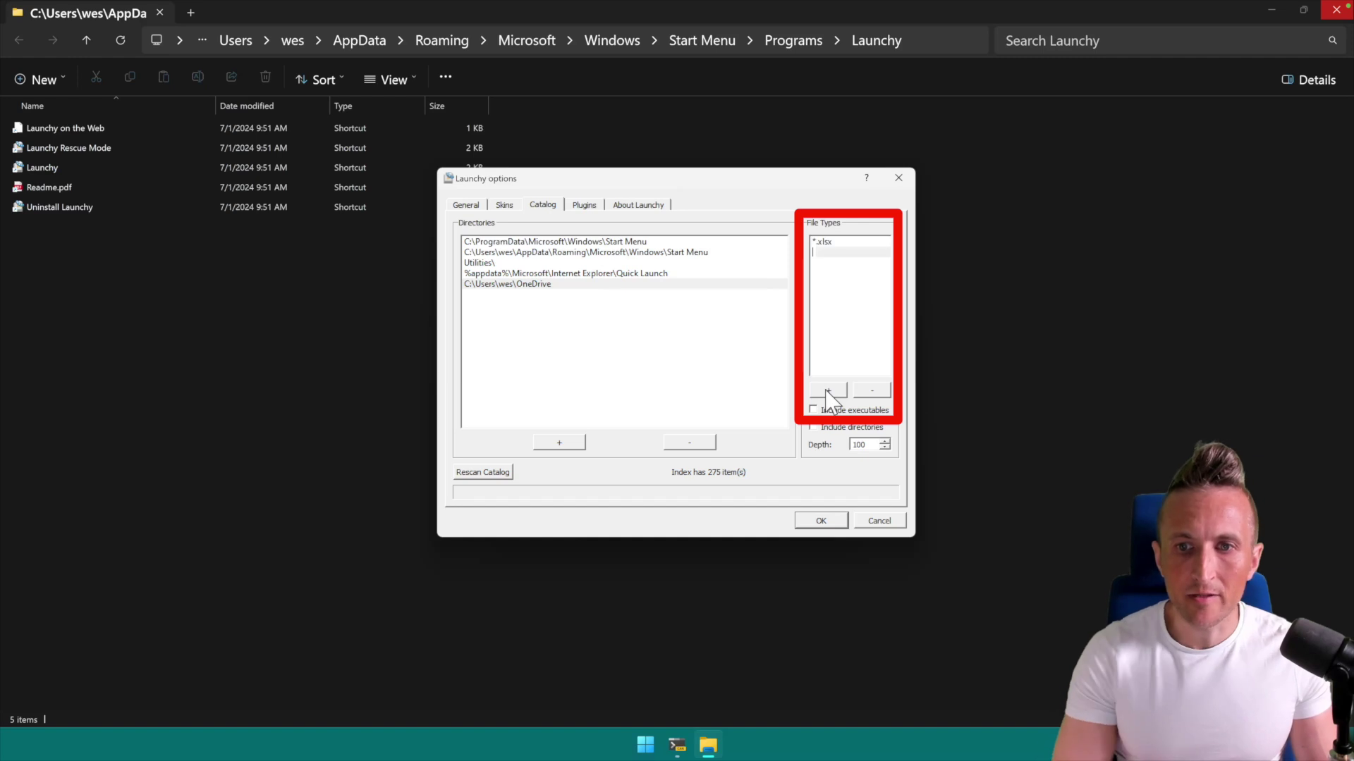
{"action": "type", "text": "*.pdf"}
{"action": "key", "text": "Return"}
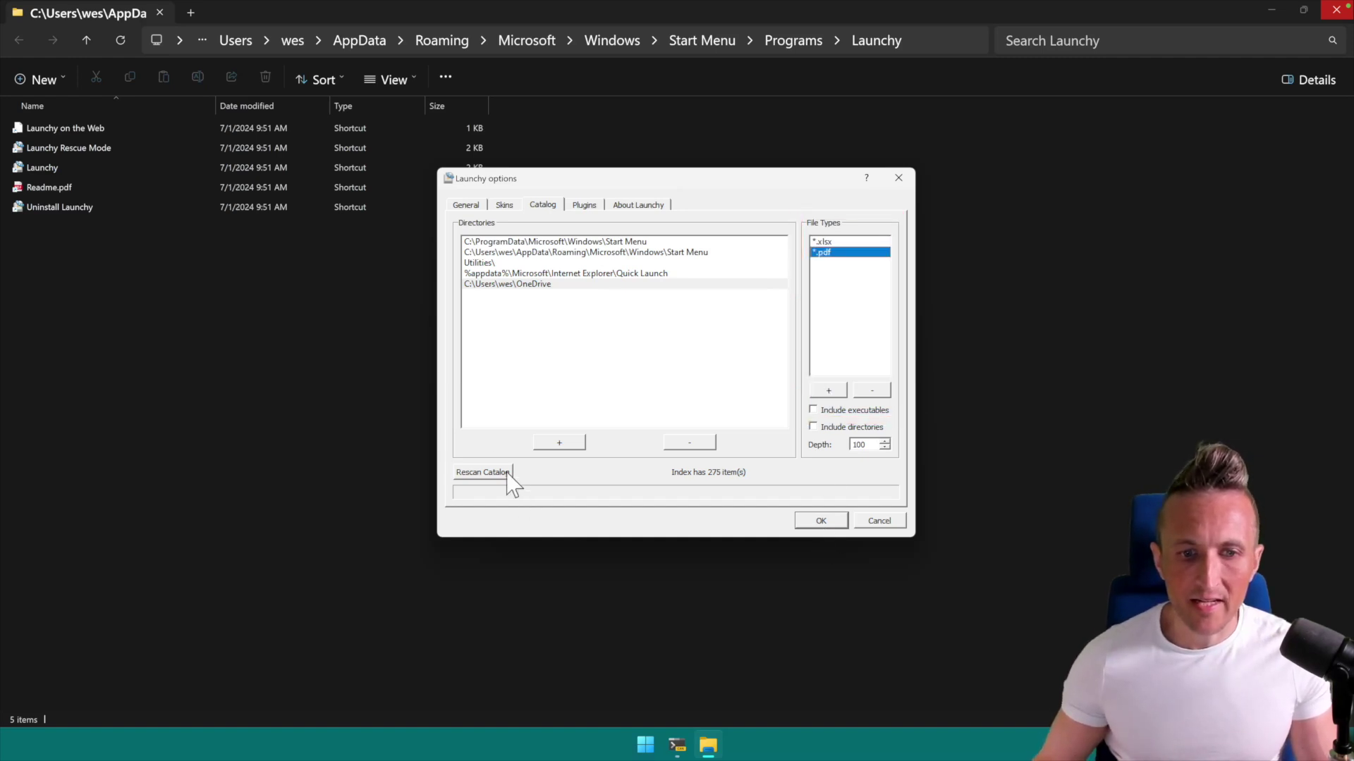
{"action": "left_click", "coordinate": [482, 473]}
{"action": "left_click", "coordinate": [820, 520]}
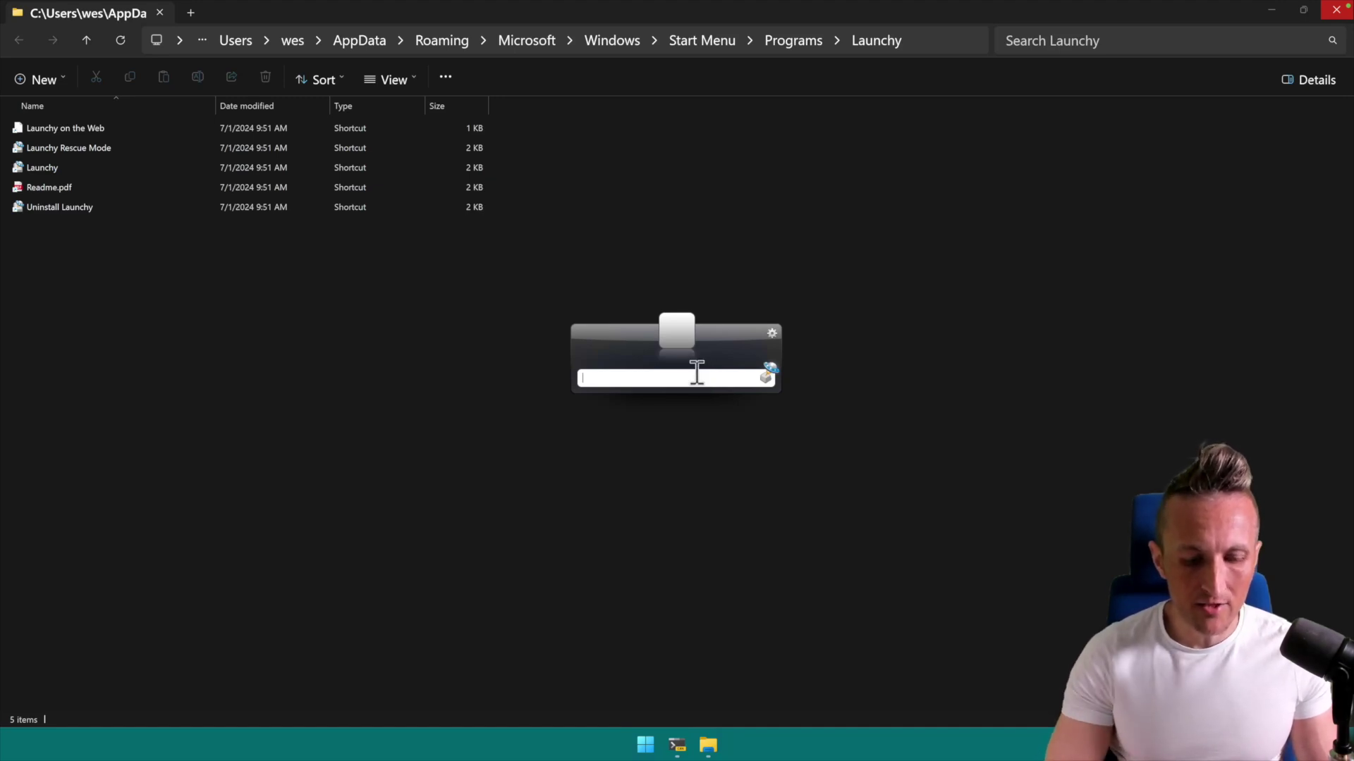
{"action": "type", "text": "rent"}
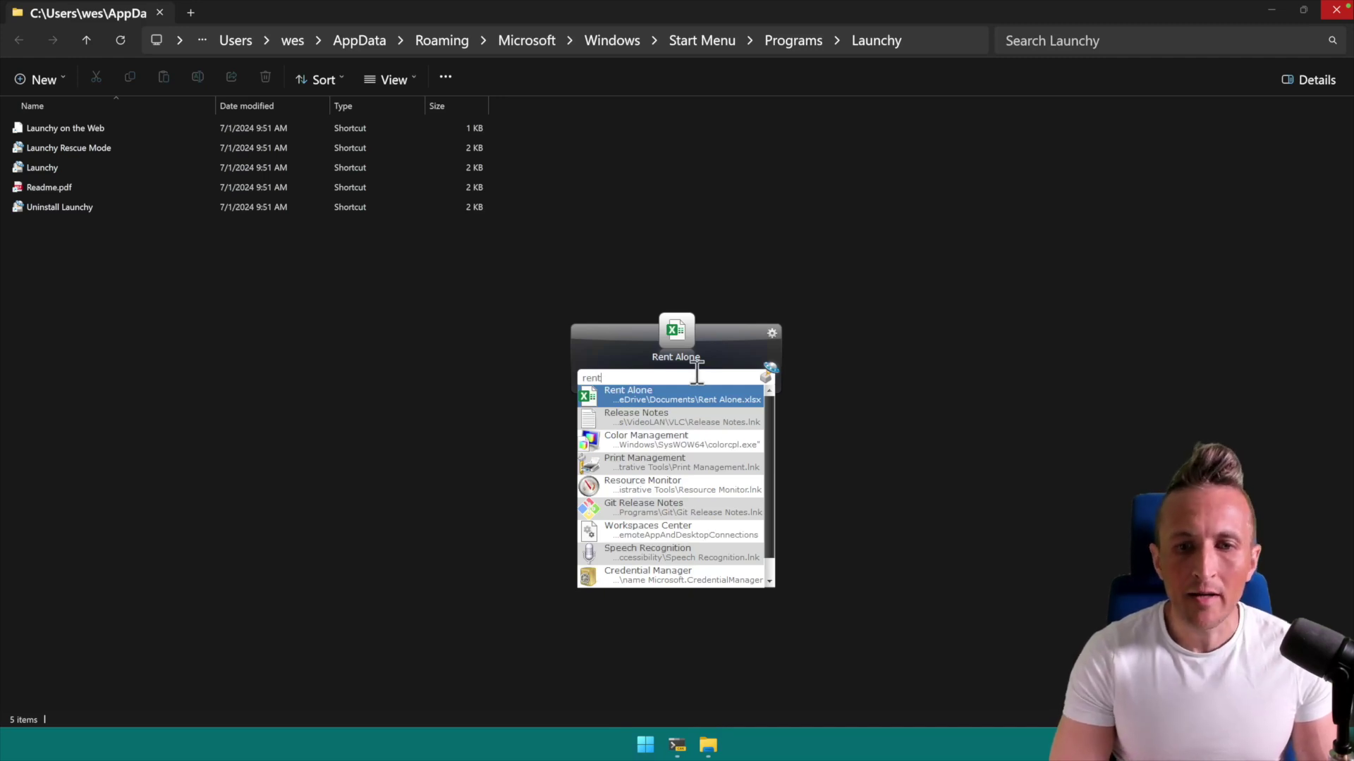
- Open the Rent Alone workbook from OneDrive in Excel, then close Excel
{"action": "key", "text": "Return"}
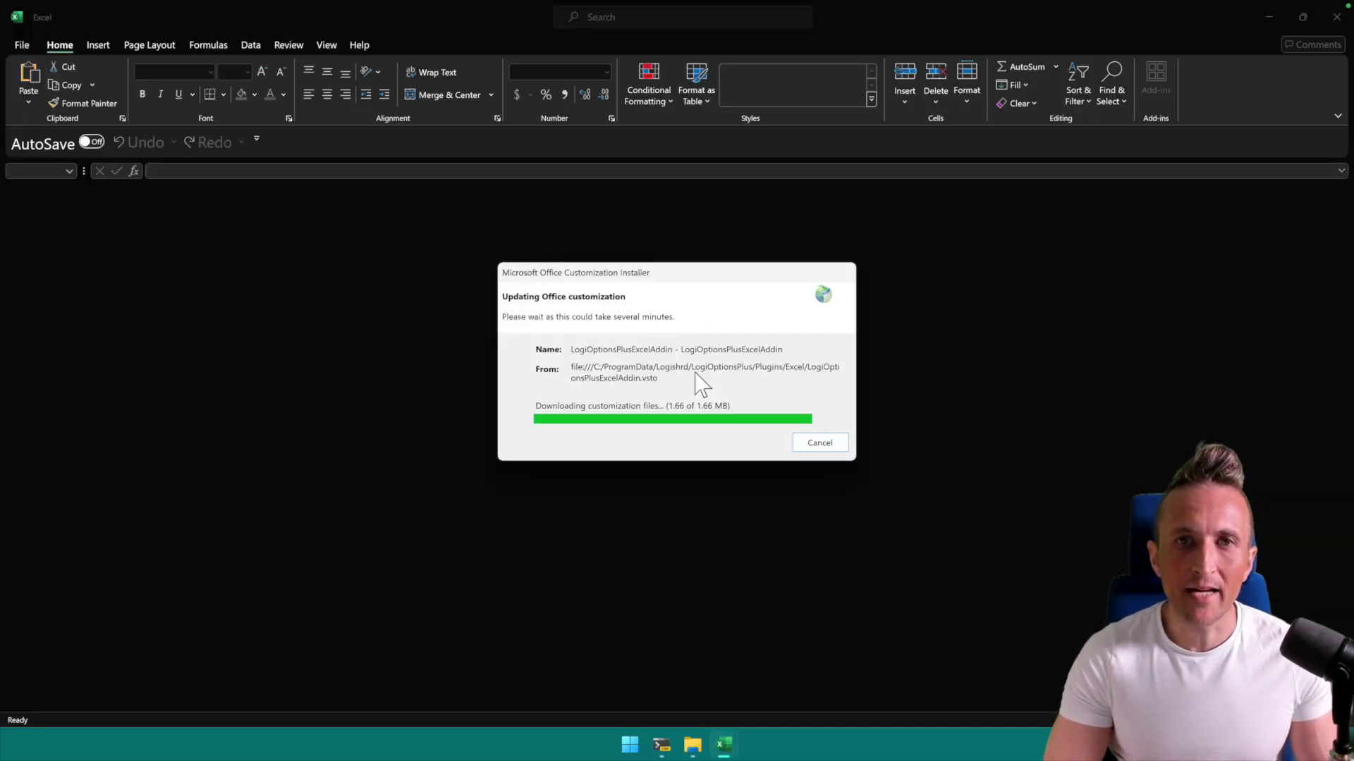
{"action": "key", "text": "alt+F4"}
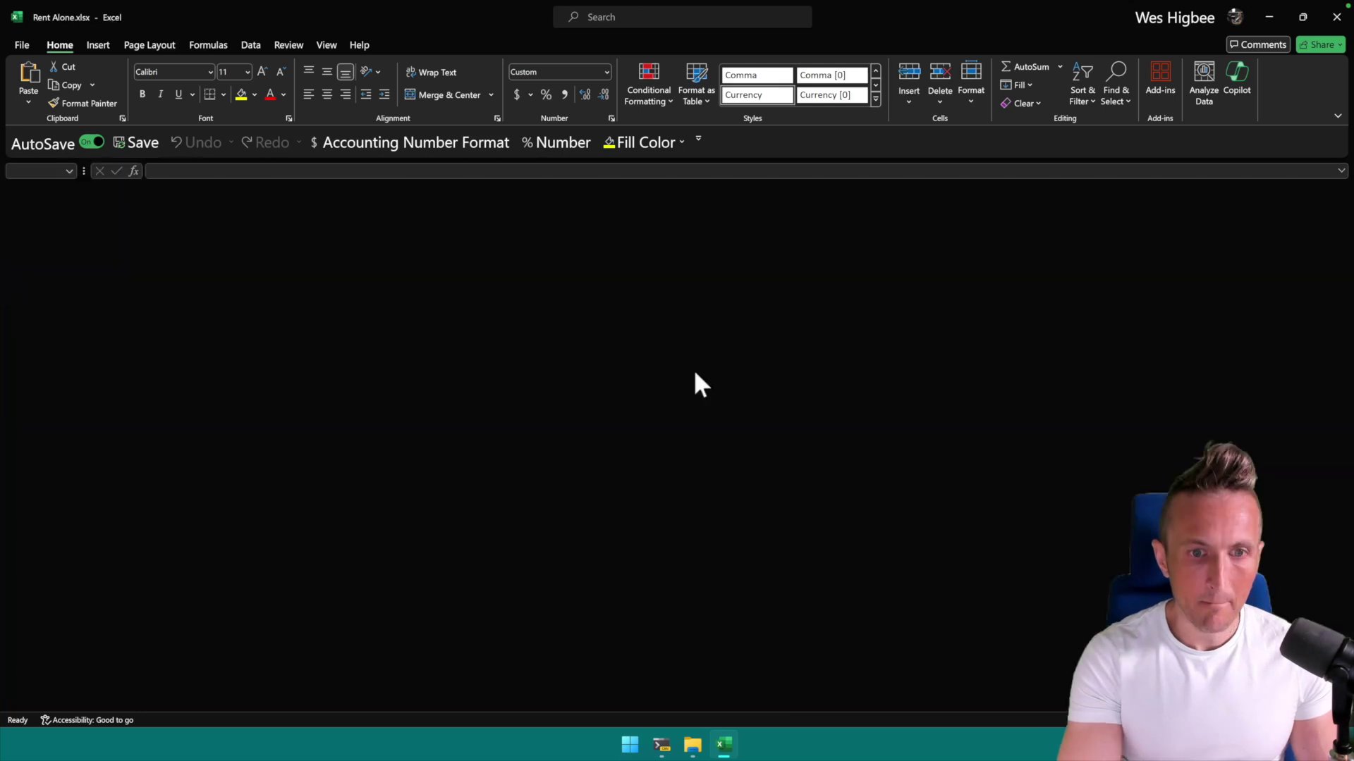
- Bring the launcher back showing the 'rent' query matching Rent Alone
{"action": "key", "text": "alt+space"}
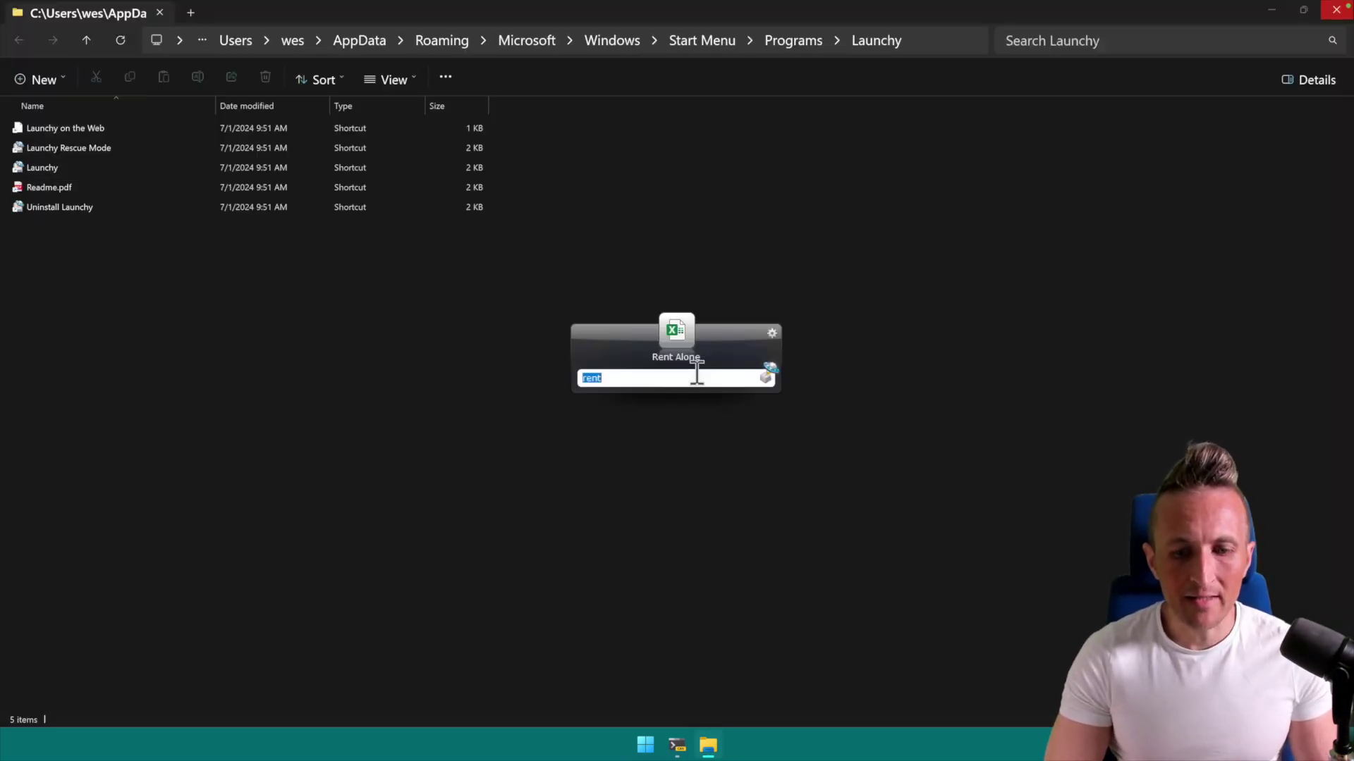